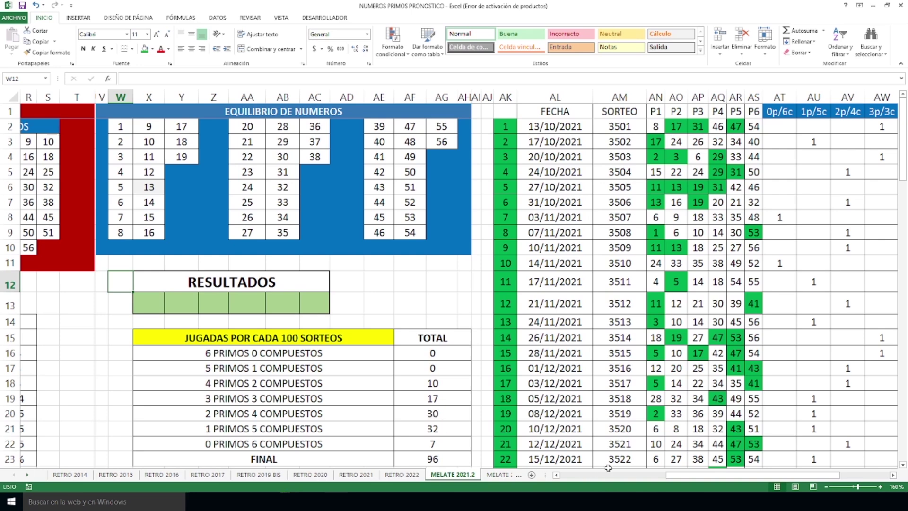
# - Switch from the lottery results page back to the Excel workbook and show the latest draws in the MELATE 2021.2 table
pyautogui.moveTo(669, 480); pyautogui.dragTo(683, 479)
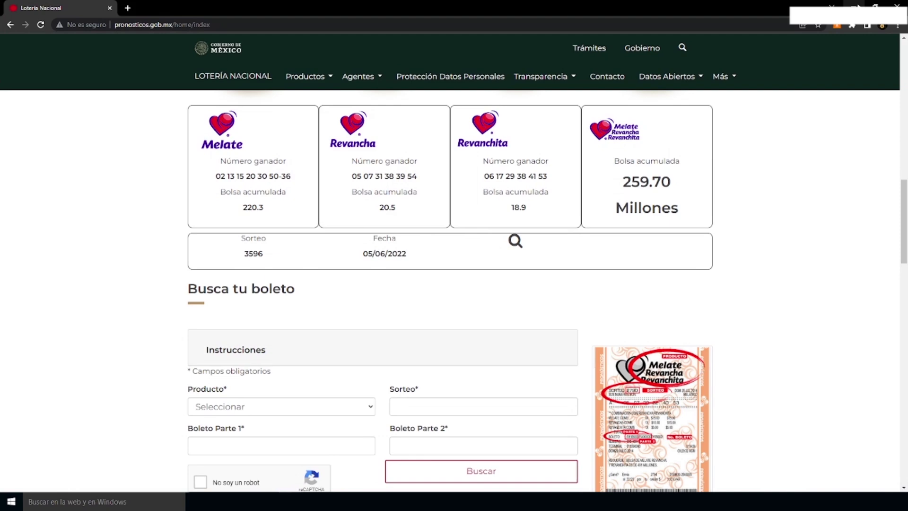
pyautogui.click(857, 5)
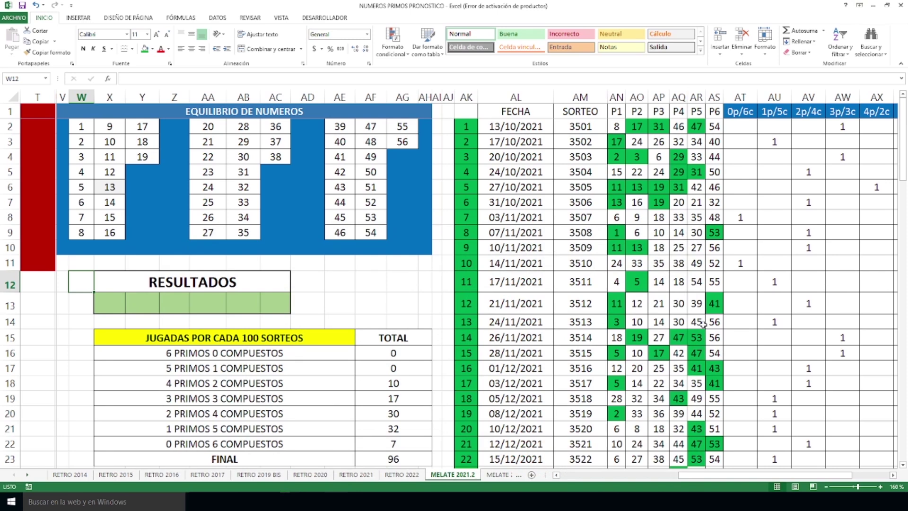
pyautogui.moveTo(700, 478); pyautogui.dragTo(714, 477)
pyautogui.scroll(-16, 669, 316)
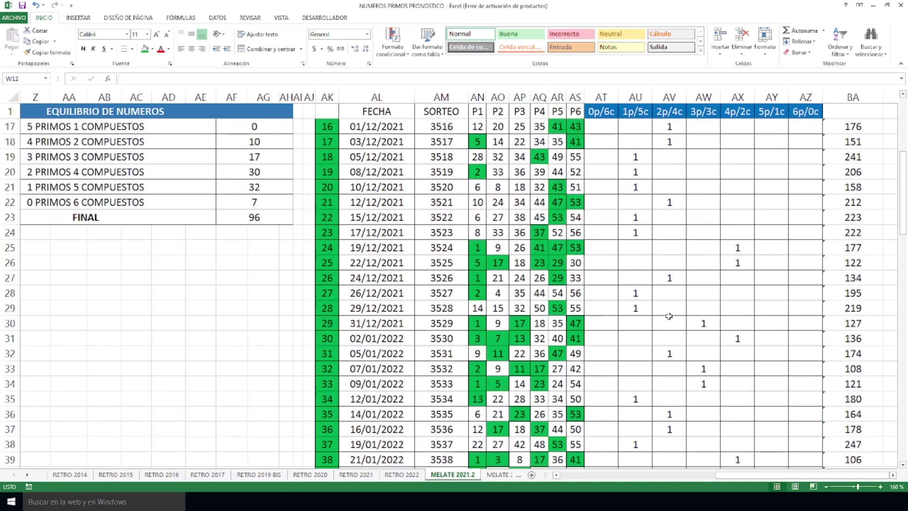
pyautogui.scroll(-11, 669, 316)
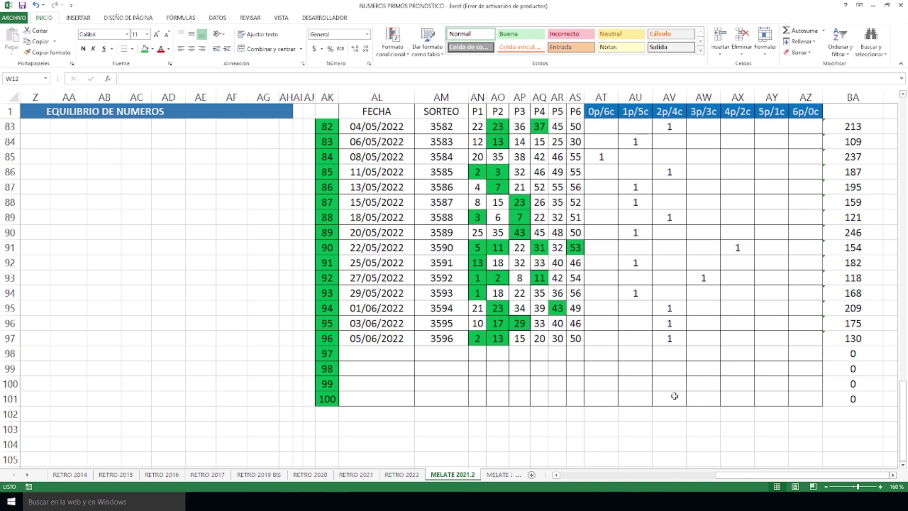
# - Select the P4 to P6 numbers of draw 3596, and the 2p/4c marks of draws 3594 to 3596
pyautogui.moveTo(539, 338); pyautogui.dragTo(576, 338)
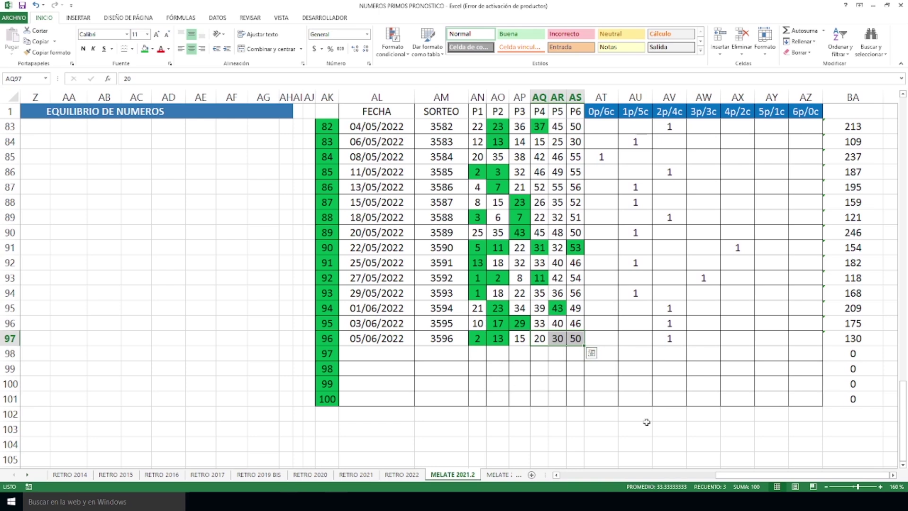
pyautogui.moveTo(539, 338); pyautogui.dragTo(558, 338)
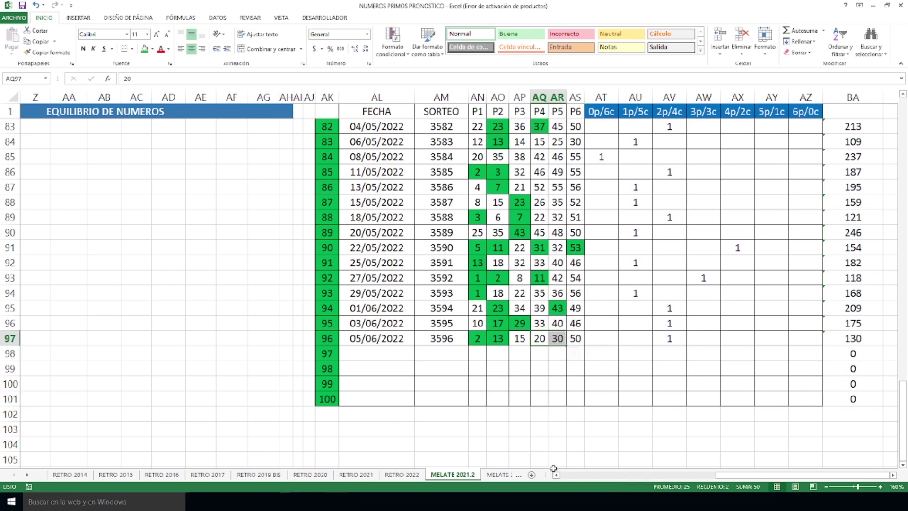
pyautogui.moveTo(542, 338); pyautogui.dragTo(577, 338)
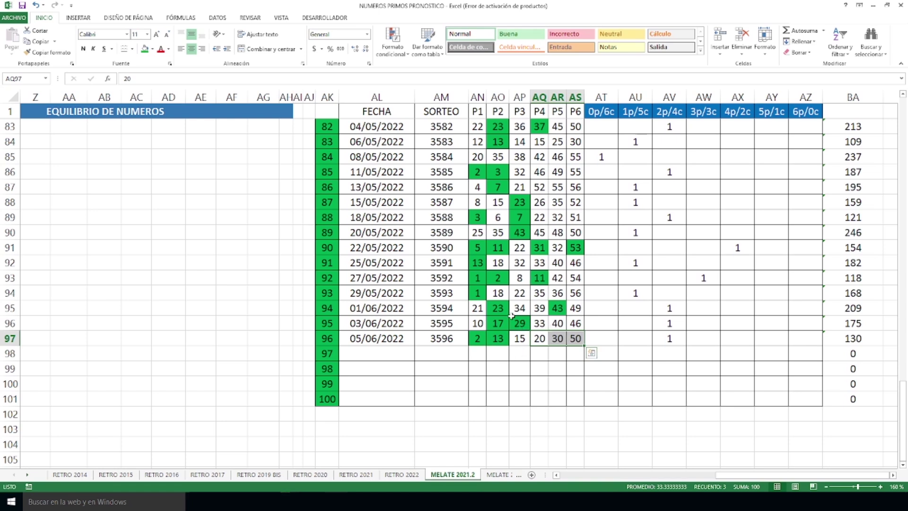
pyautogui.moveTo(669, 307); pyautogui.dragTo(679, 343)
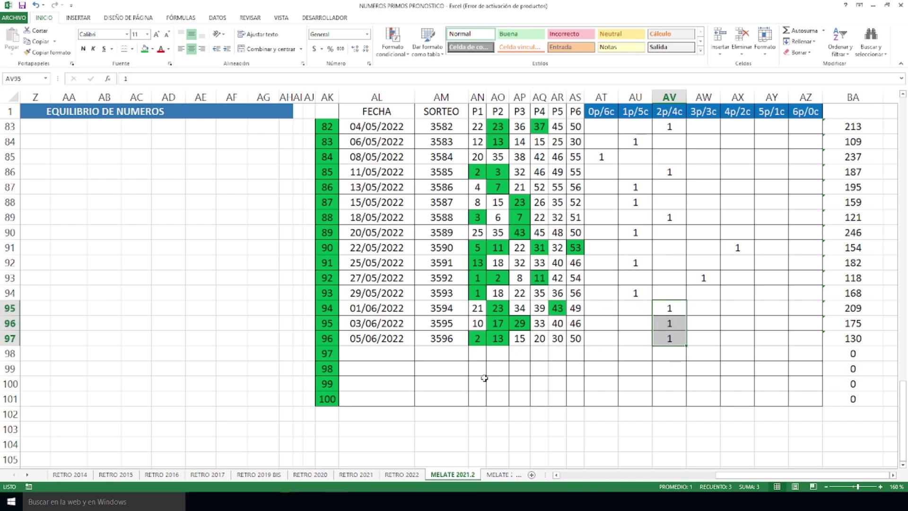
# - Compare the totals per 100 draws with the theoretical percentages for the combinations with 6, 5 and 4 primes
pyautogui.scroll(20, 394, 379)
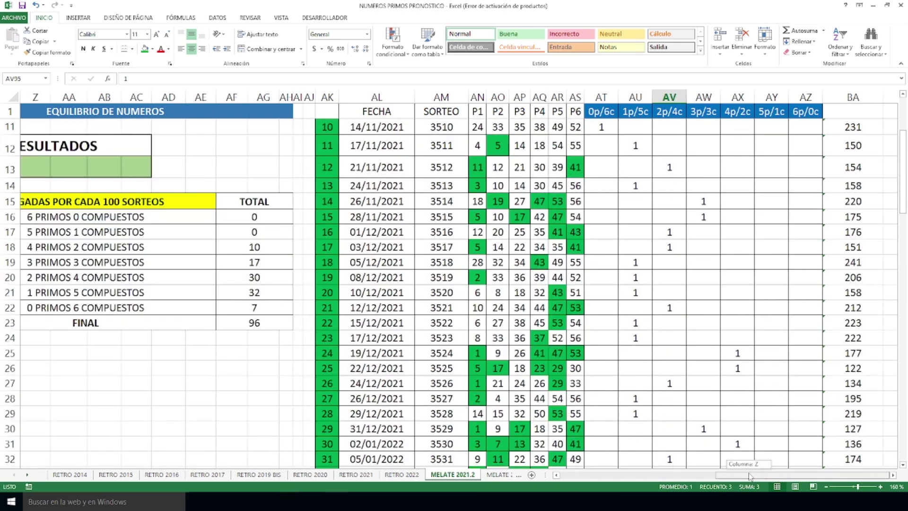
pyautogui.moveTo(752, 475); pyautogui.dragTo(665, 475)
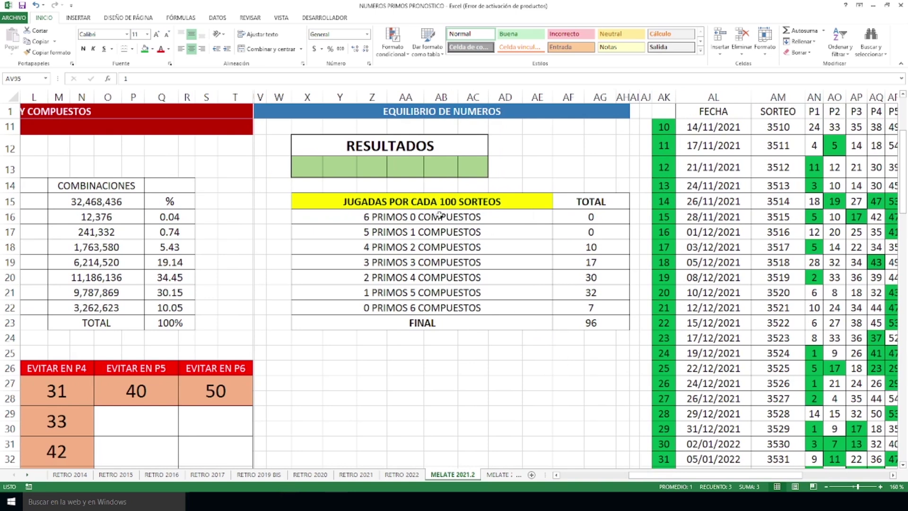
pyautogui.click(392, 216)
pyautogui.moveTo(392, 216); pyautogui.dragTo(570, 217)
pyautogui.click(182, 221)
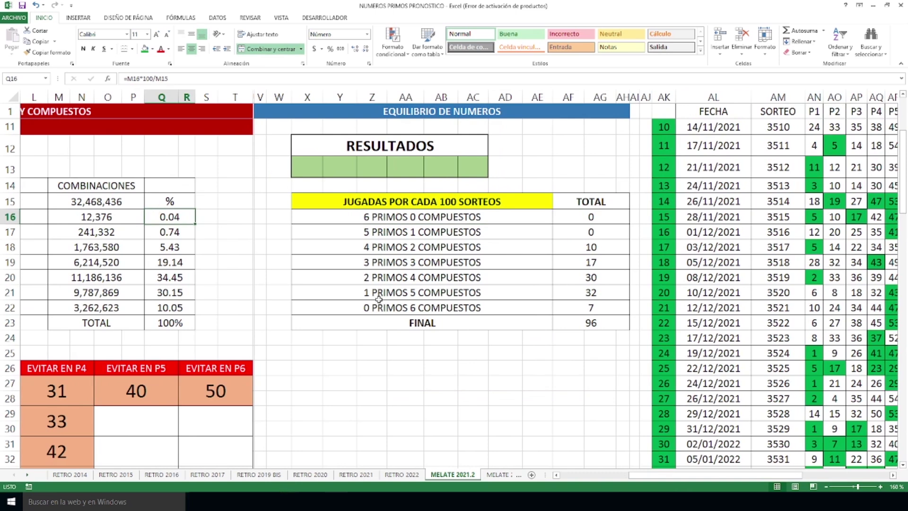
pyautogui.click(416, 232)
pyautogui.click(560, 231)
pyautogui.click(174, 235)
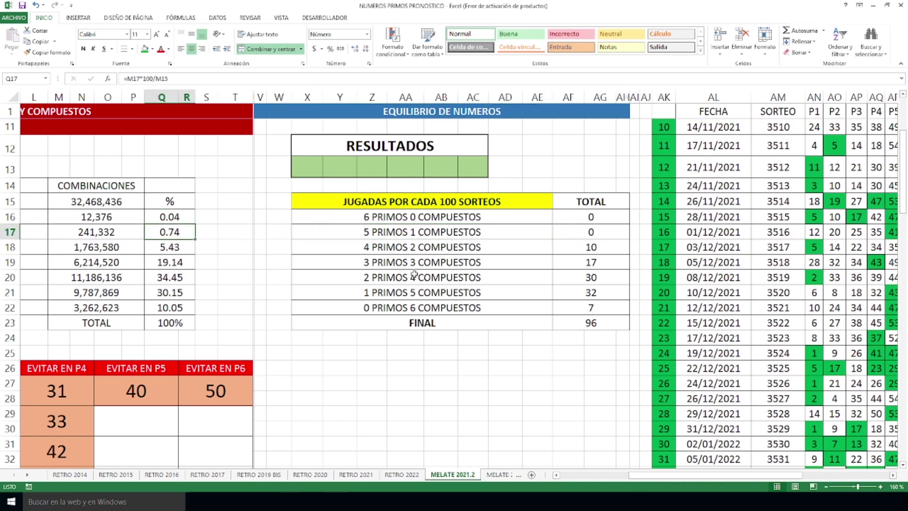
pyautogui.moveTo(393, 252); pyautogui.dragTo(570, 246)
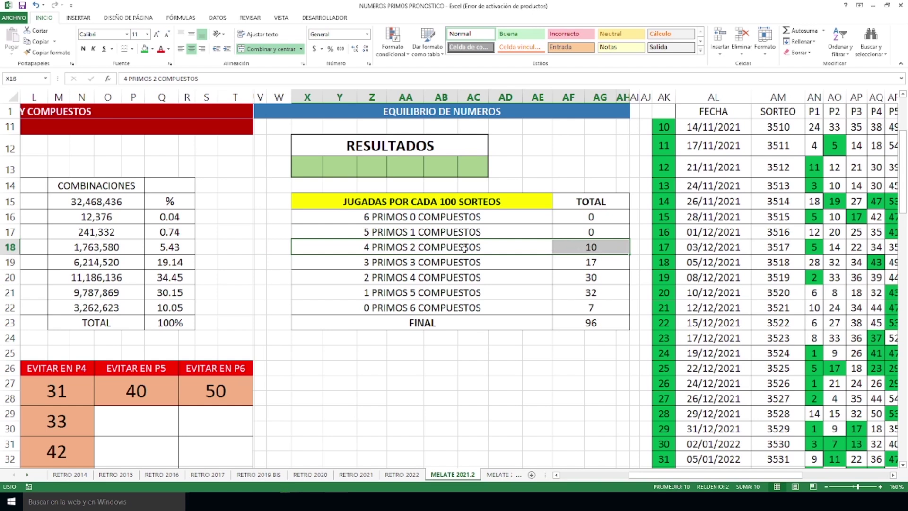
pyautogui.click(162, 248)
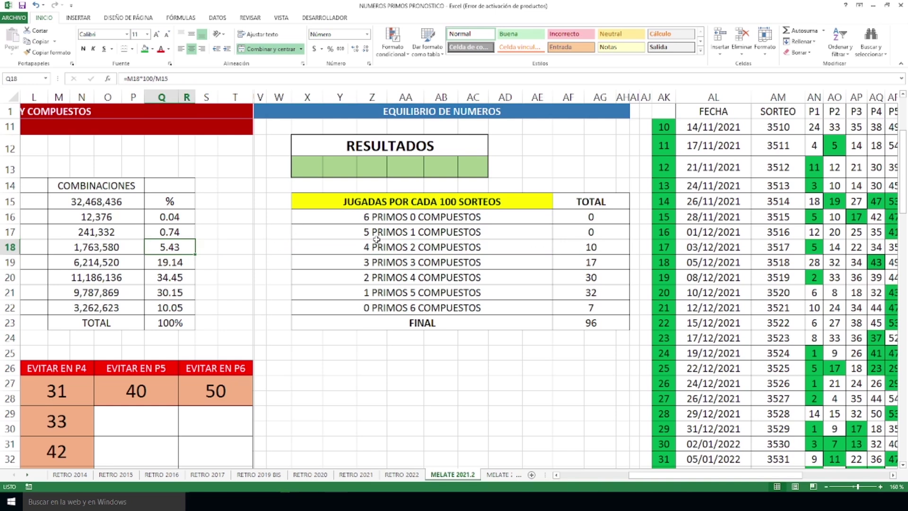
pyautogui.moveTo(415, 251); pyautogui.dragTo(558, 244)
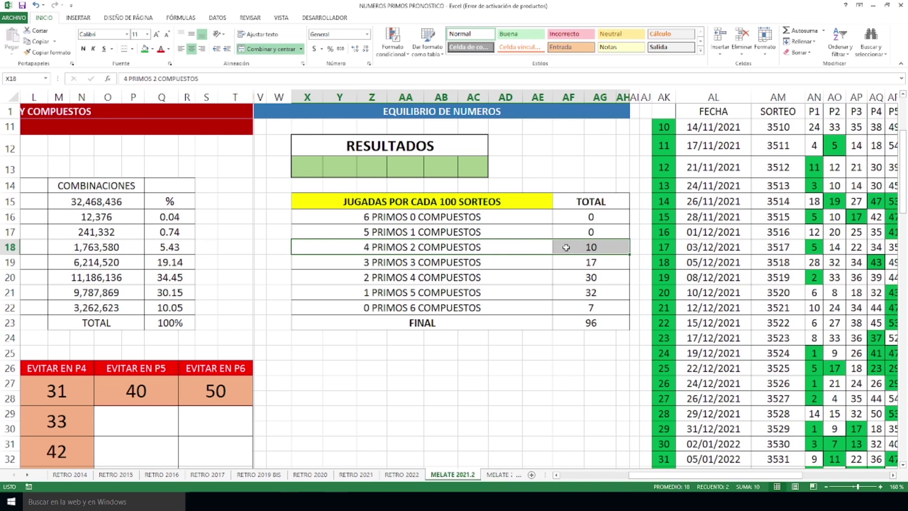
# - Compare the totals per 100 draws with the theoretical percentages for the combinations with 3, 2, 1 and 0 primes
pyautogui.moveTo(398, 260); pyautogui.dragTo(588, 259)
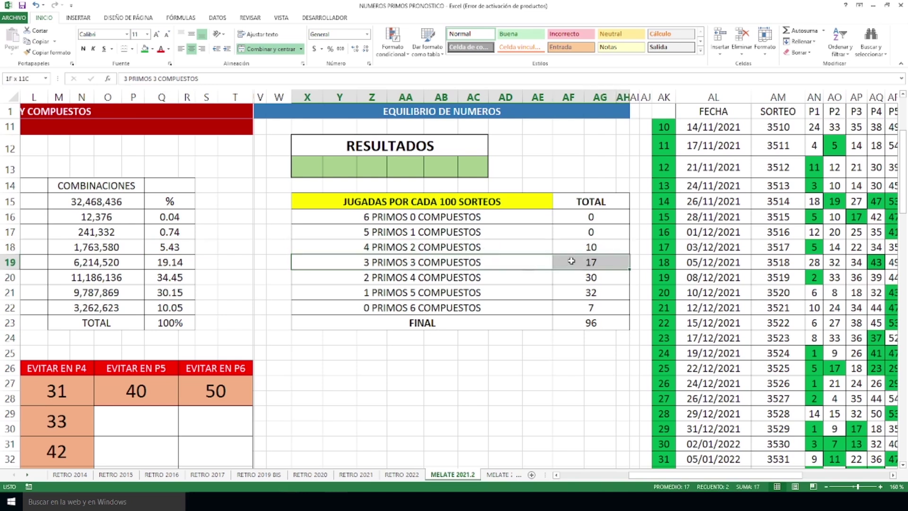
pyautogui.click(163, 263)
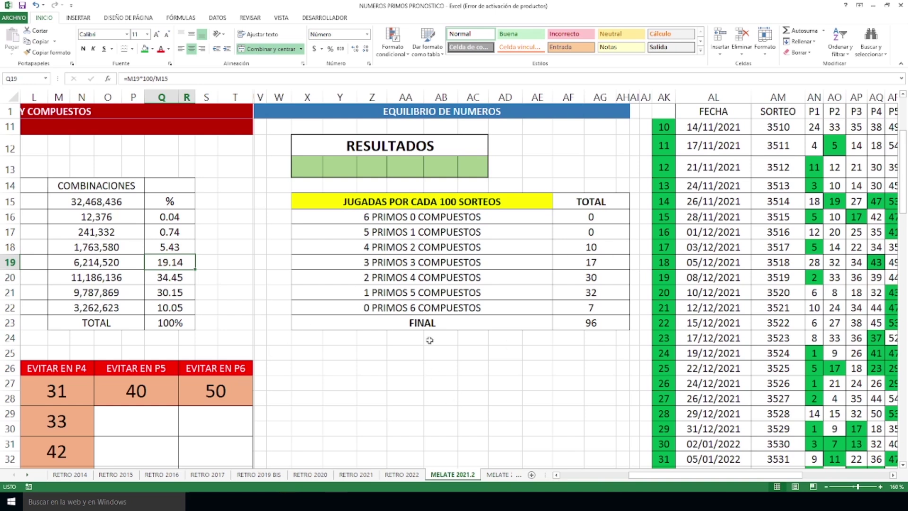
pyautogui.moveTo(405, 280); pyautogui.dragTo(576, 278)
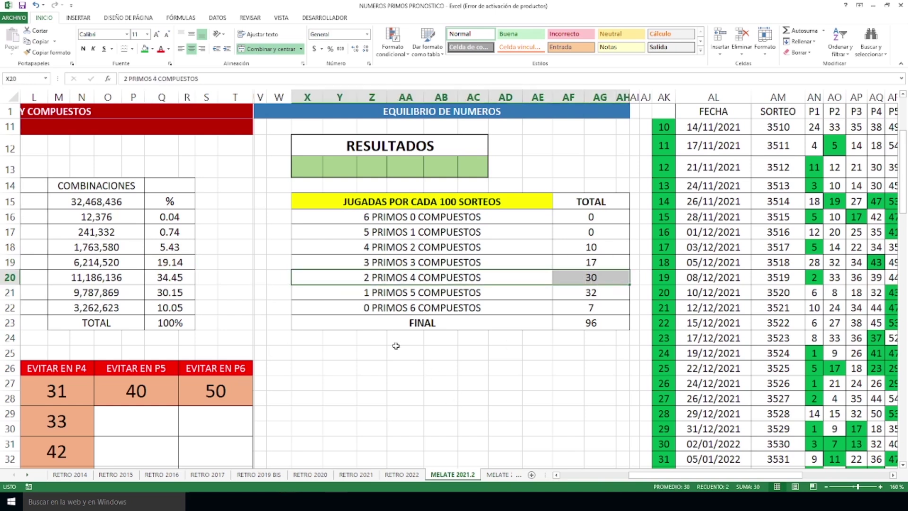
pyautogui.click(601, 282)
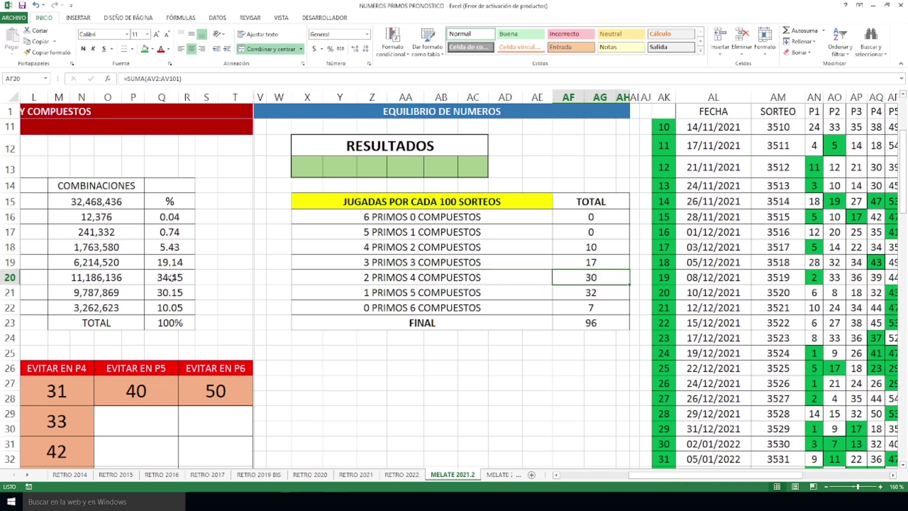
pyautogui.click(178, 278)
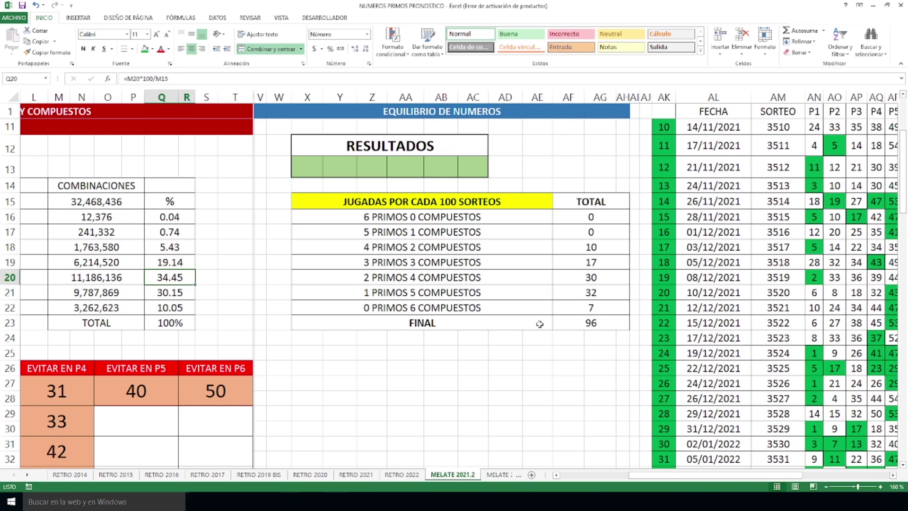
pyautogui.moveTo(446, 292); pyautogui.dragTo(591, 289)
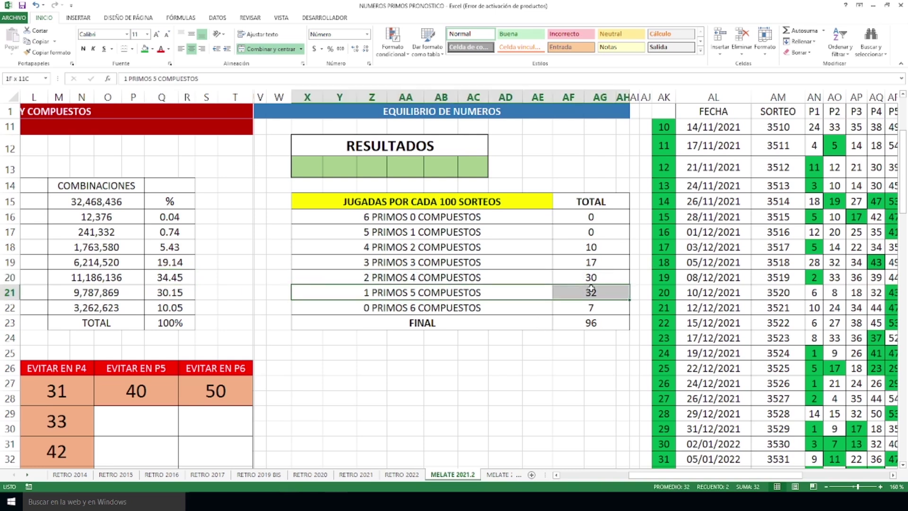
pyautogui.click(177, 293)
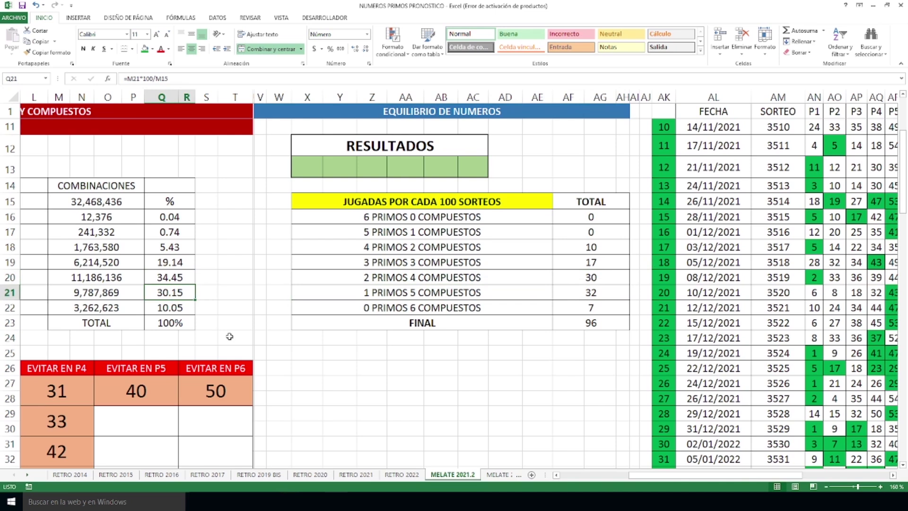
pyautogui.moveTo(430, 308); pyautogui.dragTo(598, 309)
pyautogui.click(176, 308)
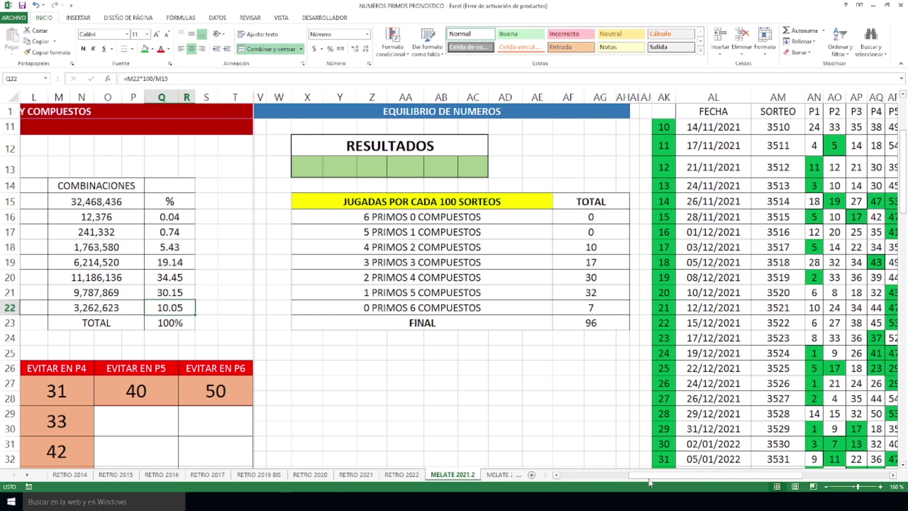
# - Review the prime/composite marks down to the most recent draws and select the last three 2p/4c marks
pyautogui.moveTo(718, 474); pyautogui.dragTo(804, 475)
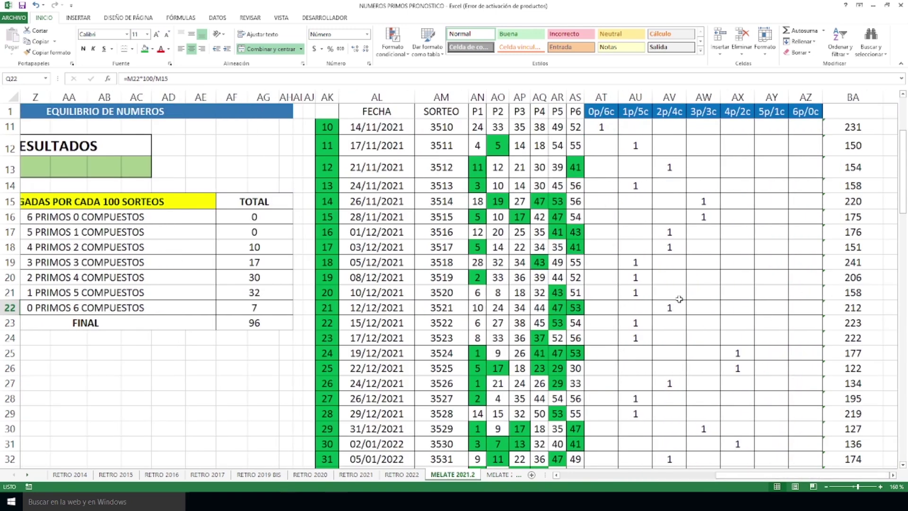
pyautogui.scroll(-5, 733, 306)
pyautogui.scroll(-19, 733, 306)
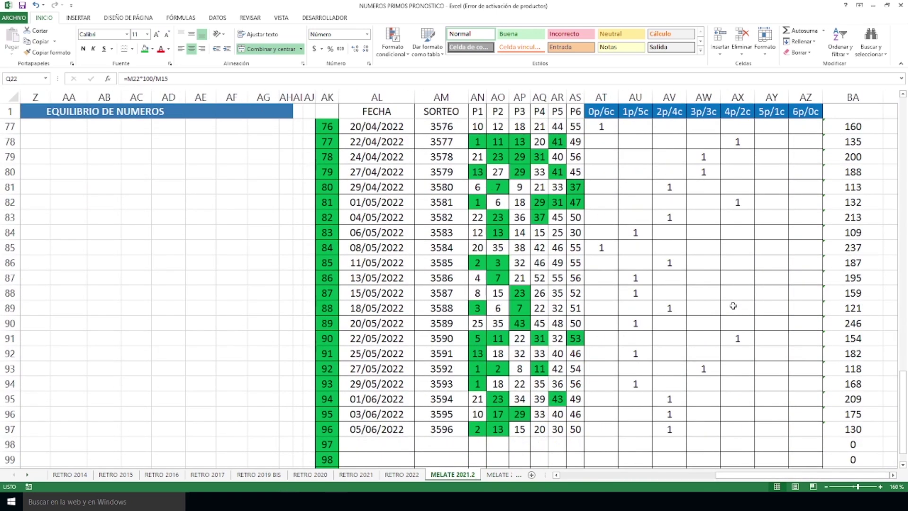
pyautogui.scroll(1, 733, 306)
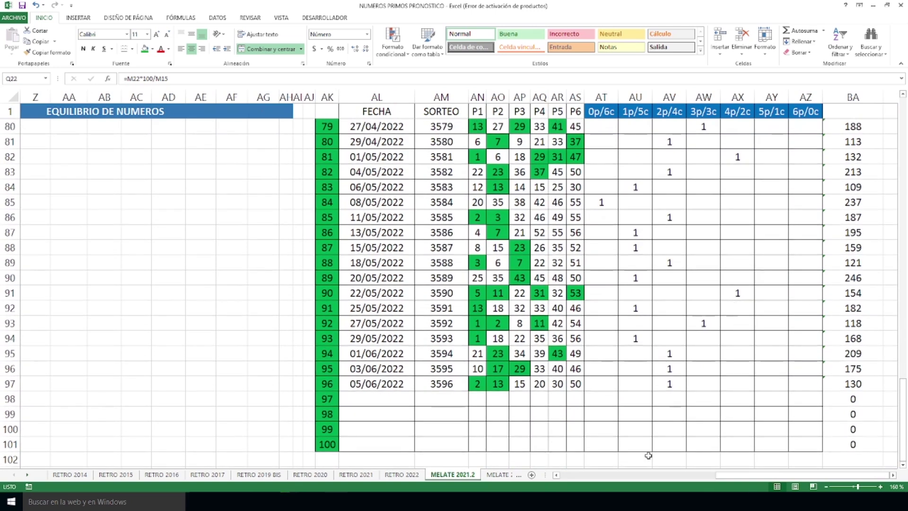
pyautogui.scroll(3, 695, 354)
pyautogui.scroll(-3, 696, 355)
pyautogui.scroll(-1, 696, 355)
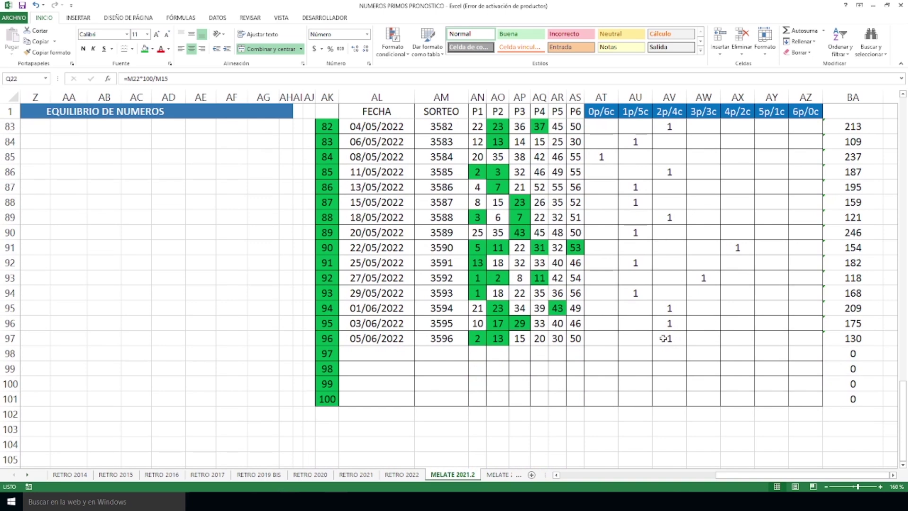
pyautogui.moveTo(677, 315); pyautogui.dragTo(674, 343)
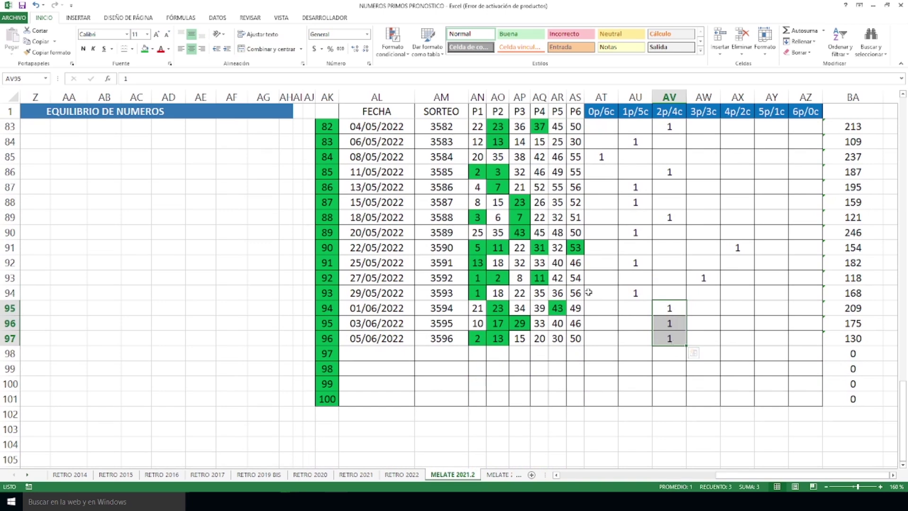
# - Compare the 3 PRIMOS 3 COMPUESTOS total per 100 draws with its theoretical percentage
pyautogui.scroll(20, 482, 361)
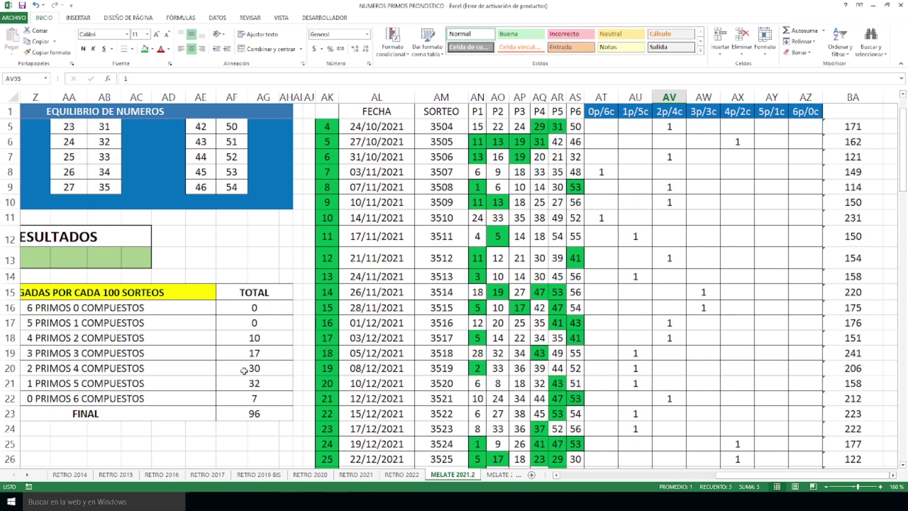
pyautogui.moveTo(751, 475); pyautogui.dragTo(684, 475)
pyautogui.moveTo(99, 353); pyautogui.dragTo(520, 355)
pyautogui.click(520, 355)
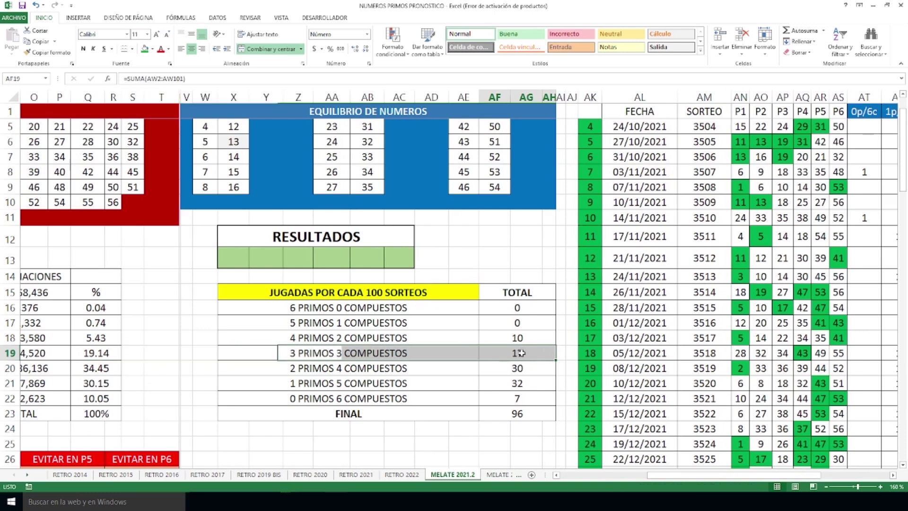
pyautogui.click(90, 357)
# - Examine the 3p/3c column at the end of the draw table, selecting its empty cells for draws 3593 to 3596
pyautogui.moveTo(774, 475); pyautogui.dragTo(843, 475)
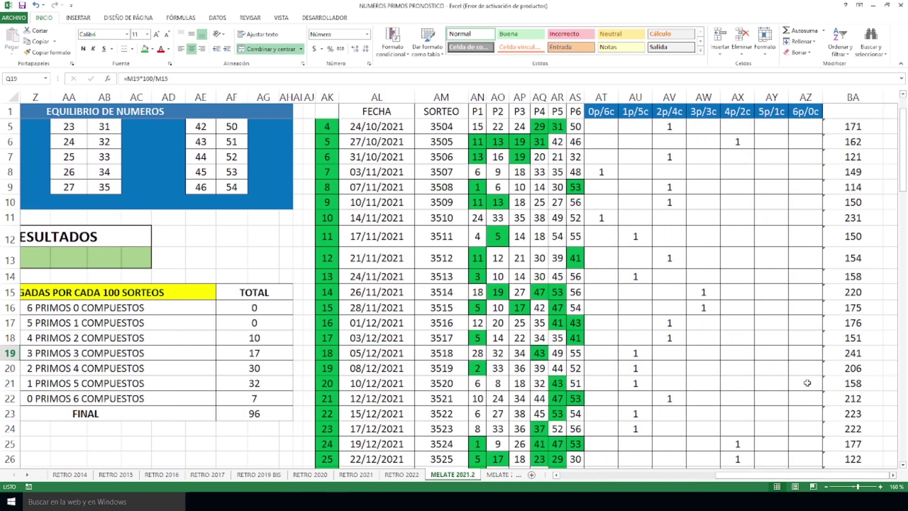
pyautogui.scroll(-20, 823, 407)
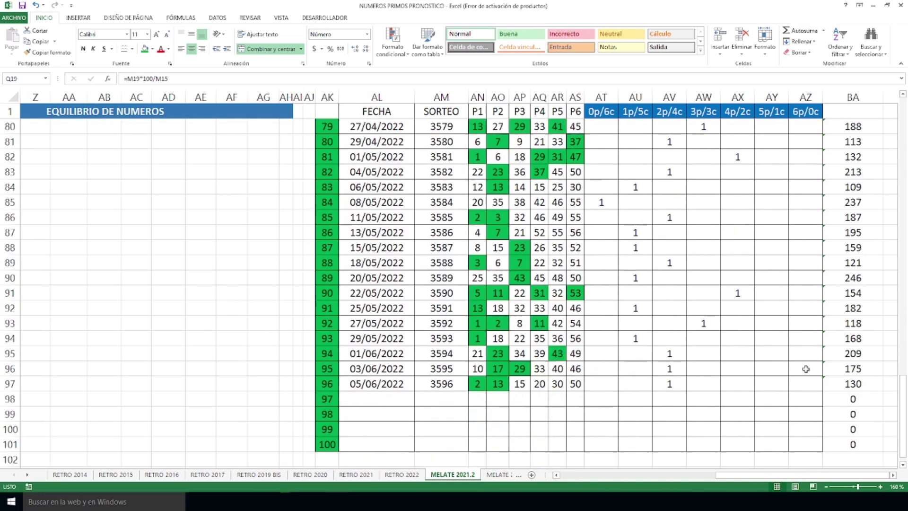
pyautogui.scroll(-2, 806, 369)
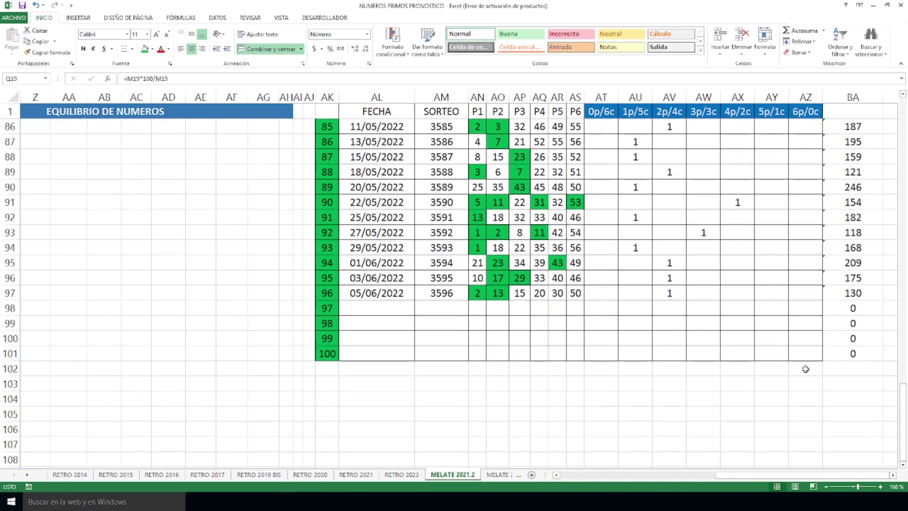
pyautogui.moveTo(704, 306); pyautogui.dragTo(704, 328)
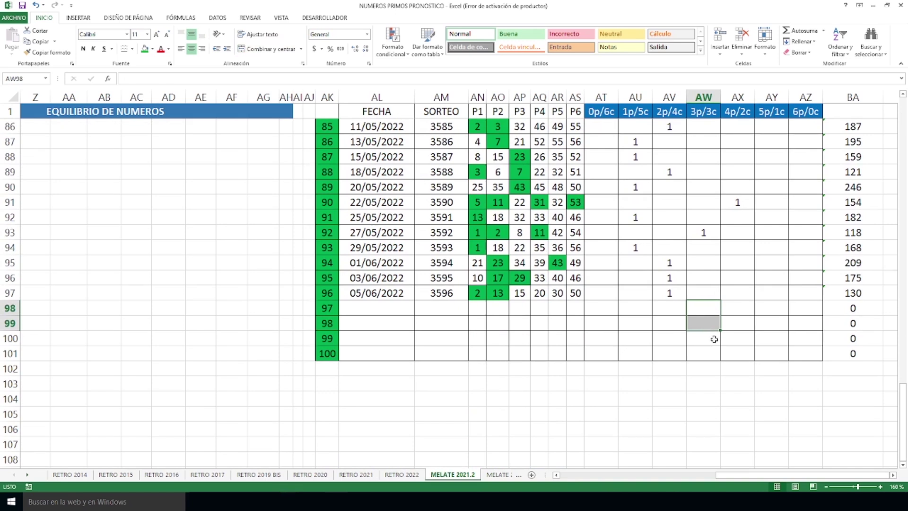
pyautogui.moveTo(700, 248); pyautogui.dragTo(706, 296)
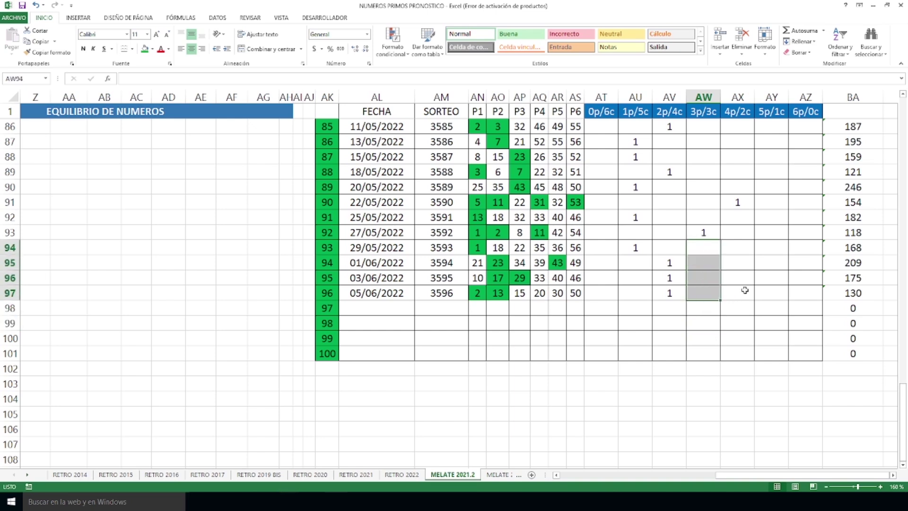
# - Select the 1p/5c cell of draw entry 97 and compare the 1 PRIMO 5 COMPUESTOS total per 100 draws with its theoretical percentage
pyautogui.click(639, 313)
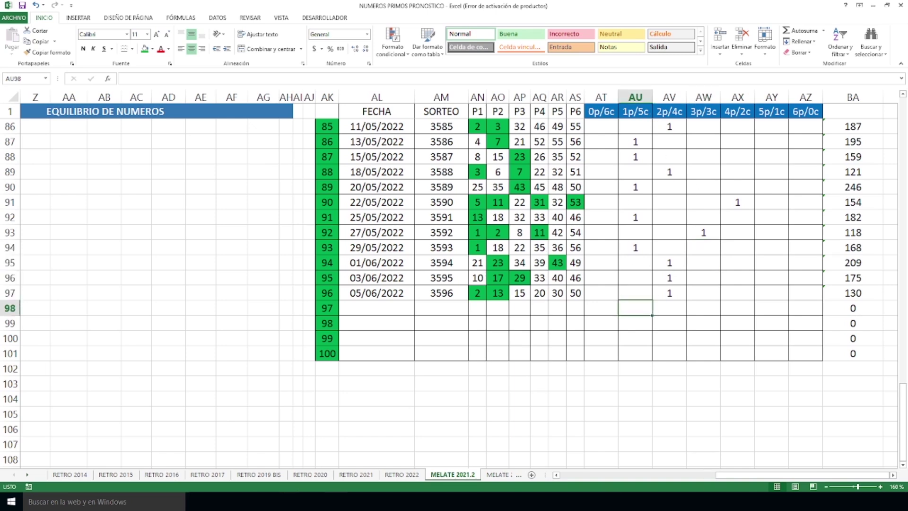
pyautogui.scroll(6, 485, 312)
pyautogui.scroll(20, 485, 311)
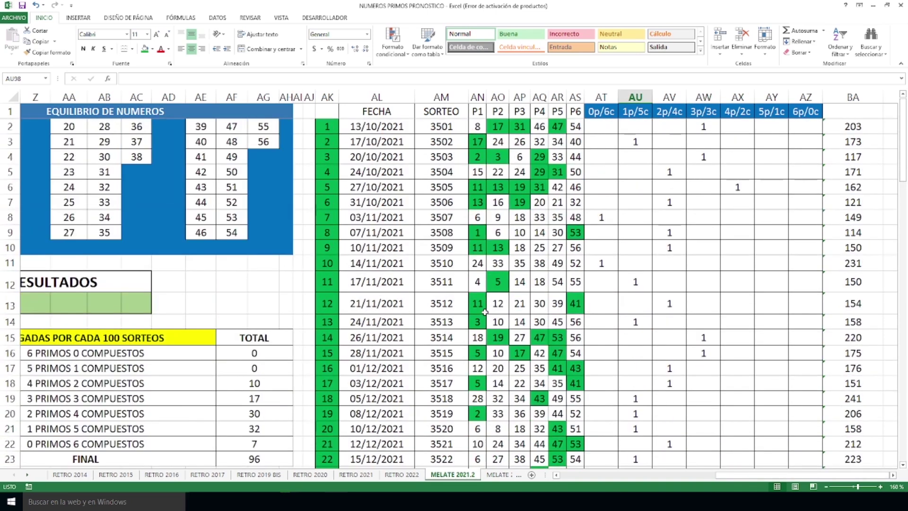
pyautogui.moveTo(757, 475); pyautogui.dragTo(638, 475)
pyautogui.click(719, 433)
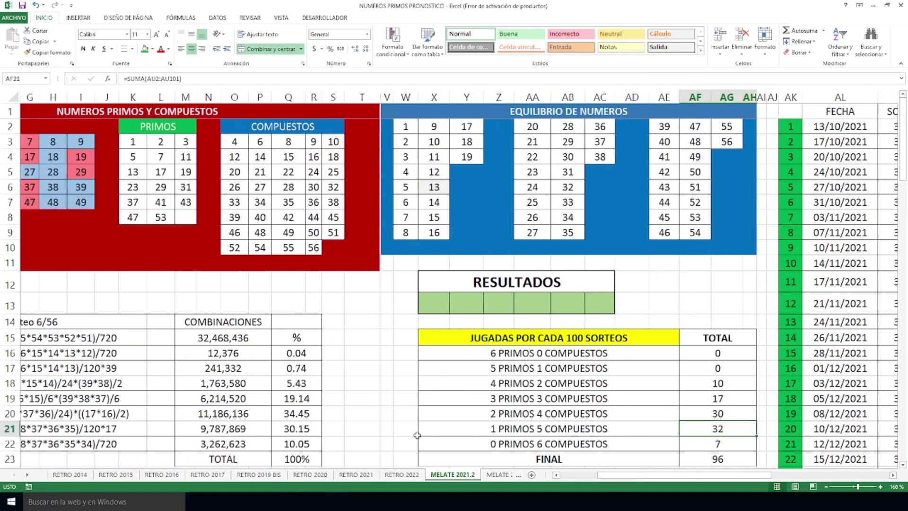
pyautogui.click(300, 437)
pyautogui.click(301, 429)
# - Review the 3p/3c marks down to the most recent draws, selecting the empty 3p/3c cell of entry 97
pyautogui.moveTo(694, 473); pyautogui.dragTo(810, 475)
pyautogui.scroll(-19, 774, 348)
pyautogui.scroll(-10, 776, 346)
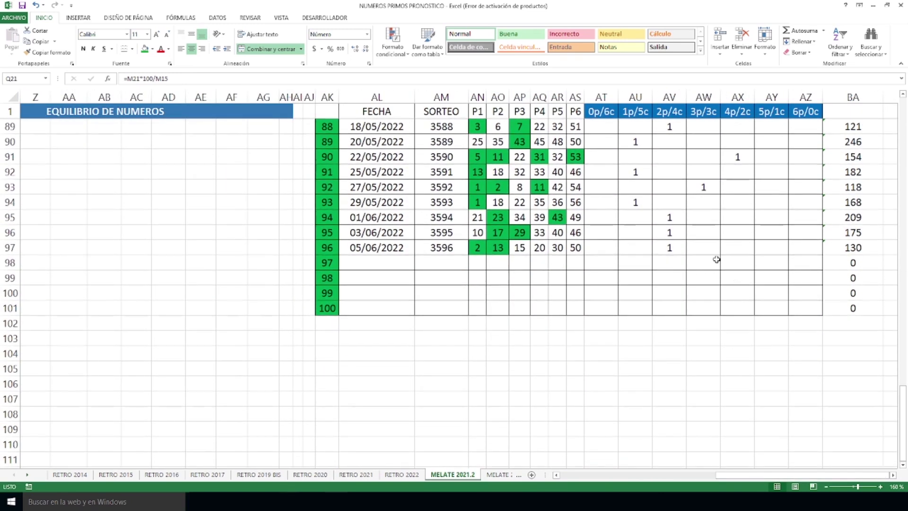
pyautogui.click(702, 268)
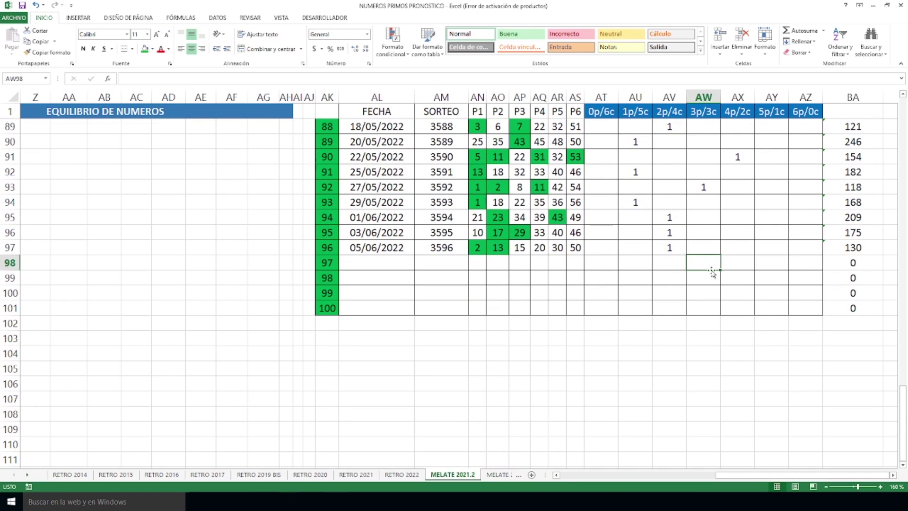
pyautogui.scroll(3, 712, 271)
pyautogui.scroll(3, 712, 274)
pyautogui.scroll(6, 712, 273)
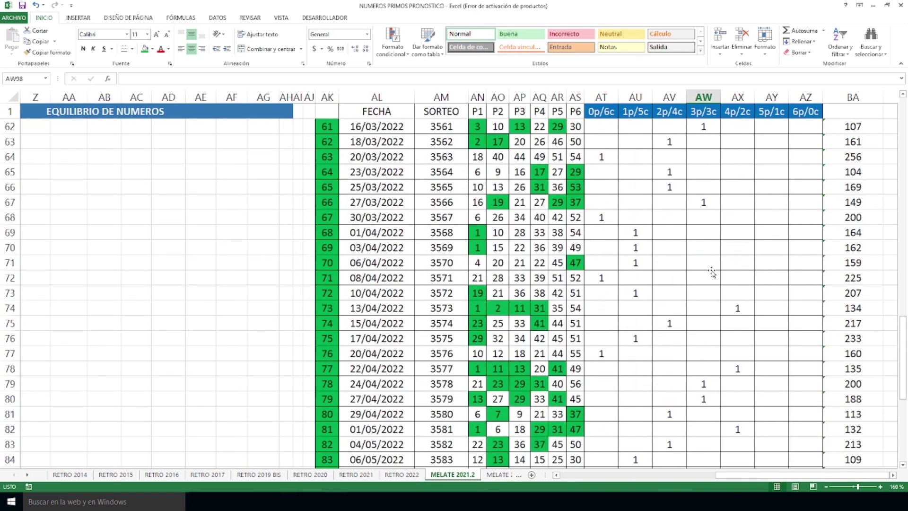
pyautogui.scroll(-10, 712, 272)
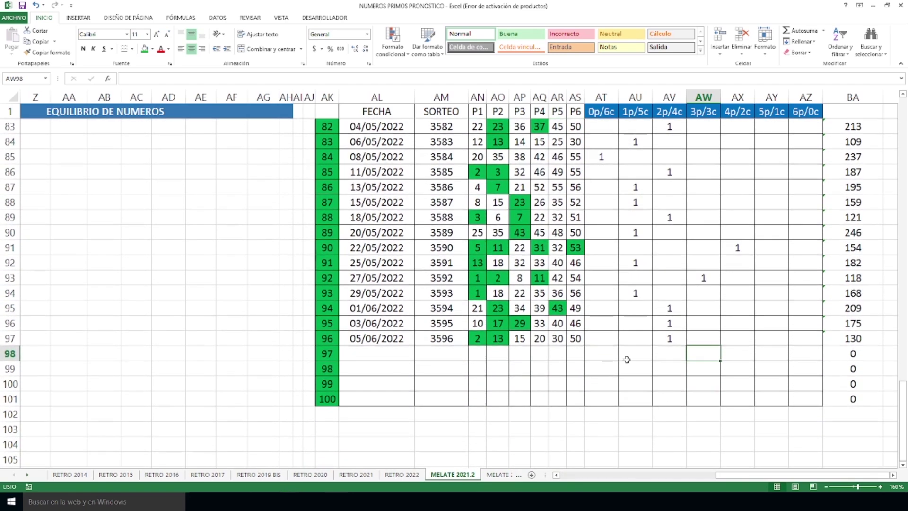
# - Examine the 0p/6c column, selecting its empty cells from draw 3585 through entry 97
pyautogui.click(599, 354)
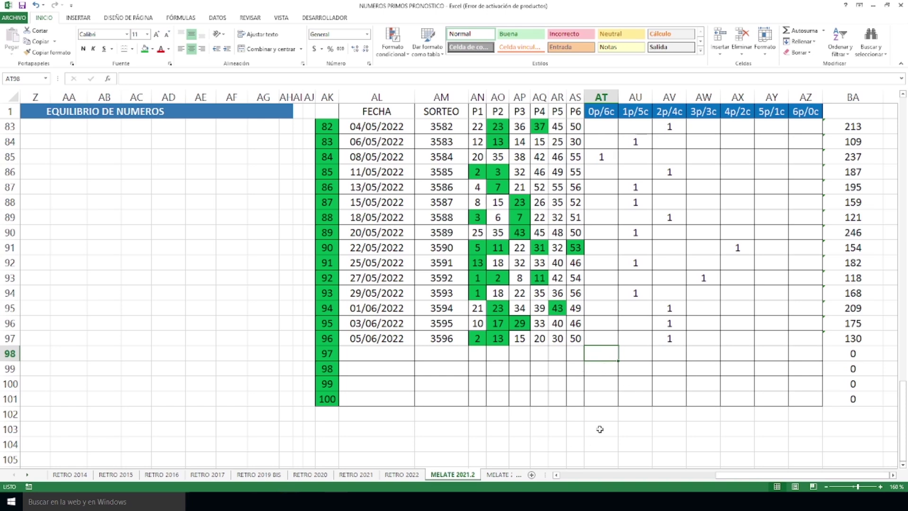
pyautogui.scroll(3, 620, 358)
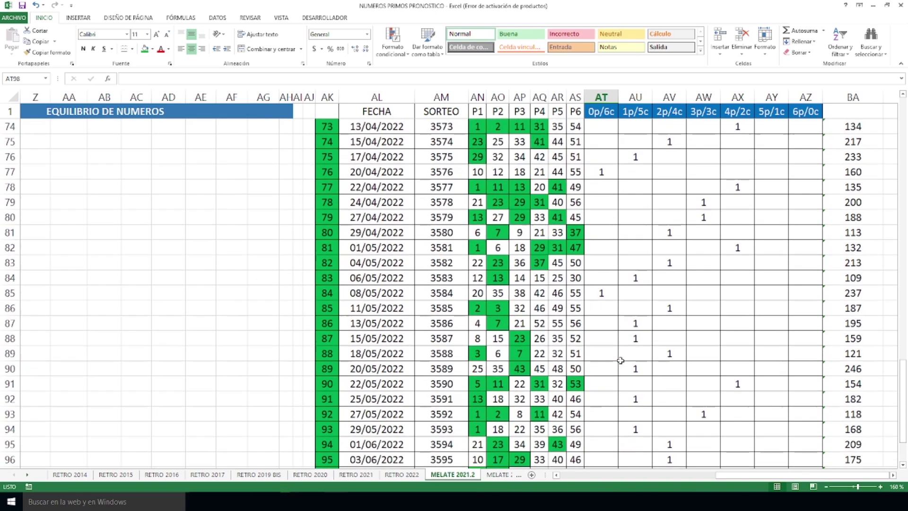
pyautogui.click(598, 308)
pyautogui.moveTo(598, 308); pyautogui.dragTo(605, 414)
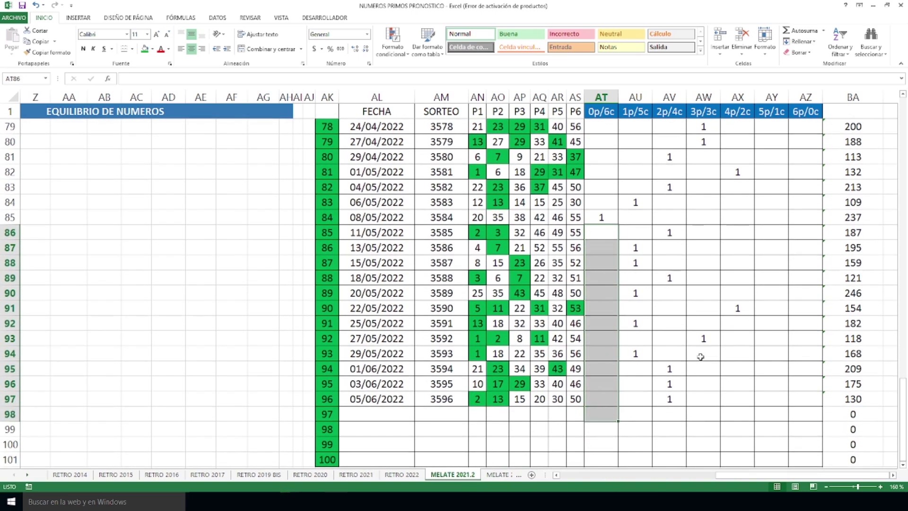
# - Compare the 3p/3c and 0p/6c columns as candidates for entry 97, alternately selecting their empty cells since each last mark
pyautogui.moveTo(701, 355); pyautogui.dragTo(704, 395)
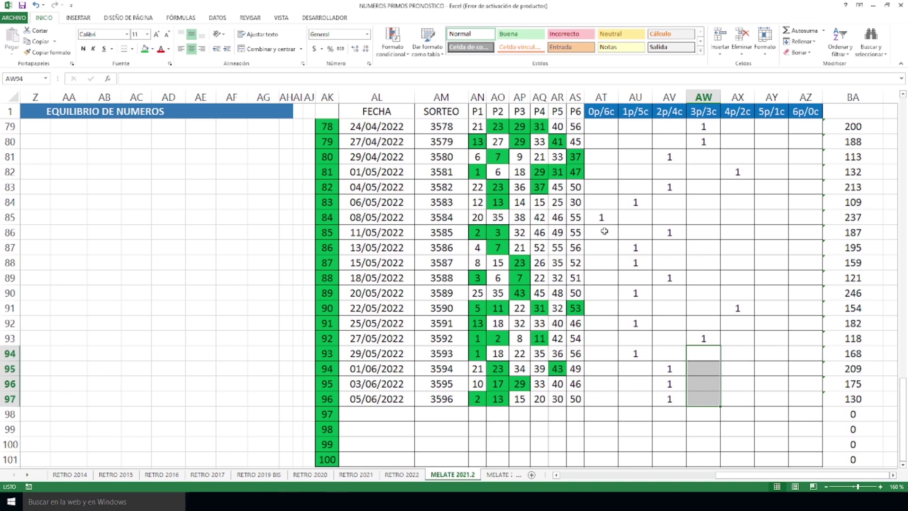
pyautogui.moveTo(602, 231); pyautogui.dragTo(600, 414)
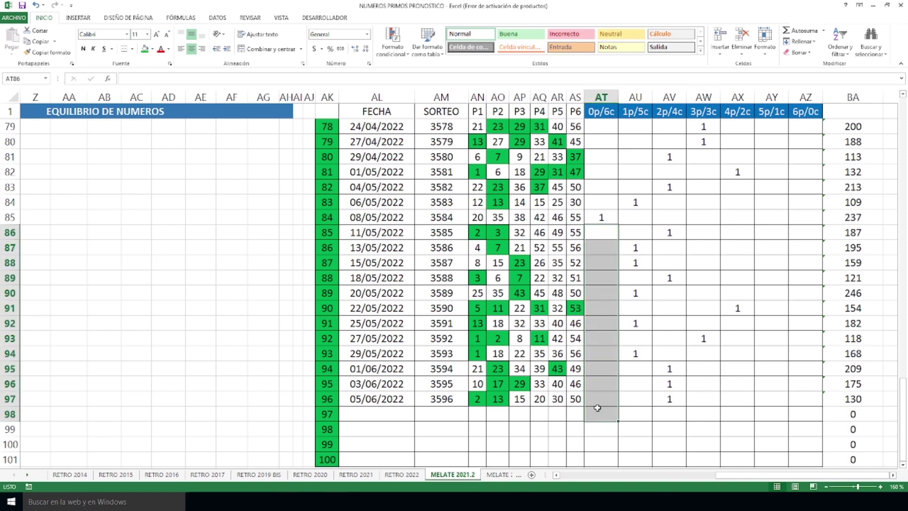
pyautogui.click(718, 414)
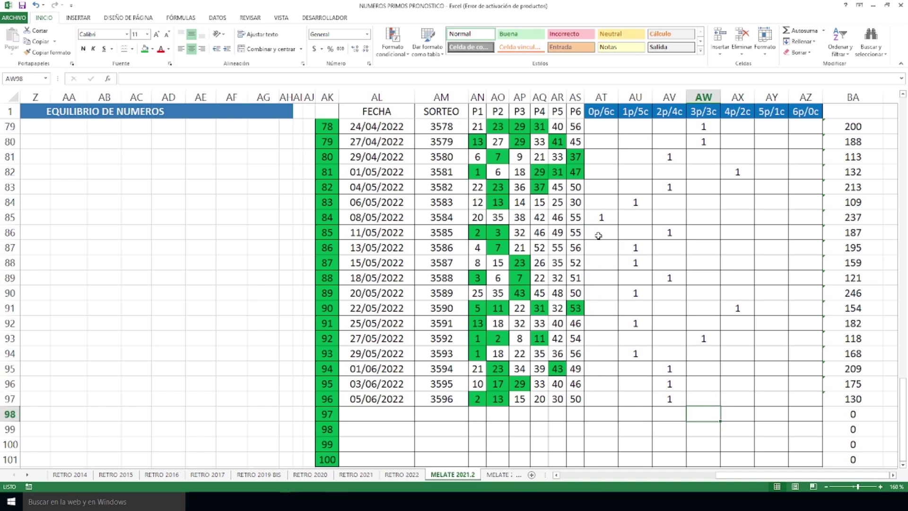
pyautogui.moveTo(598, 236); pyautogui.dragTo(601, 415)
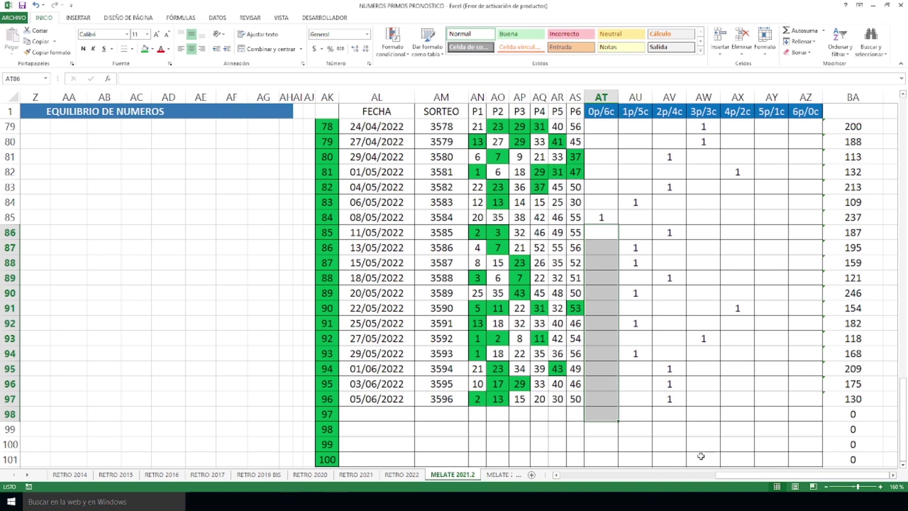
pyautogui.click(705, 418)
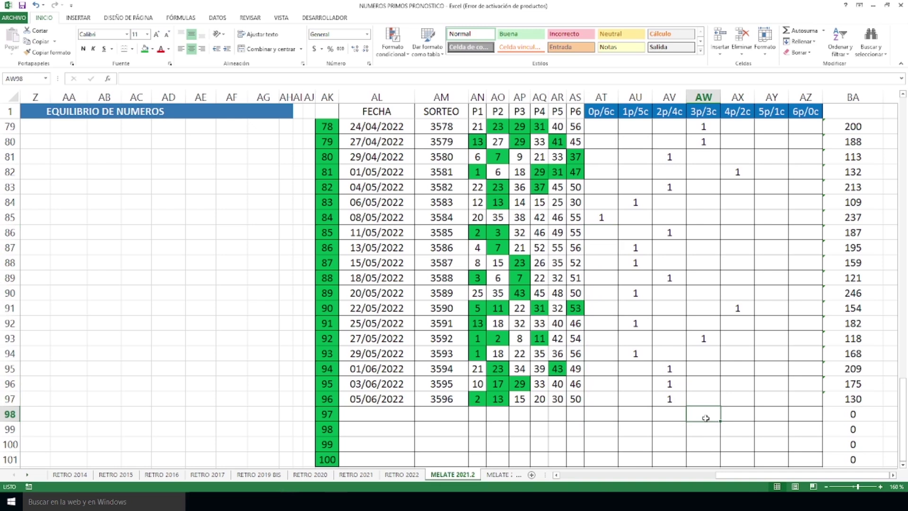
pyautogui.moveTo(605, 236); pyautogui.dragTo(605, 418)
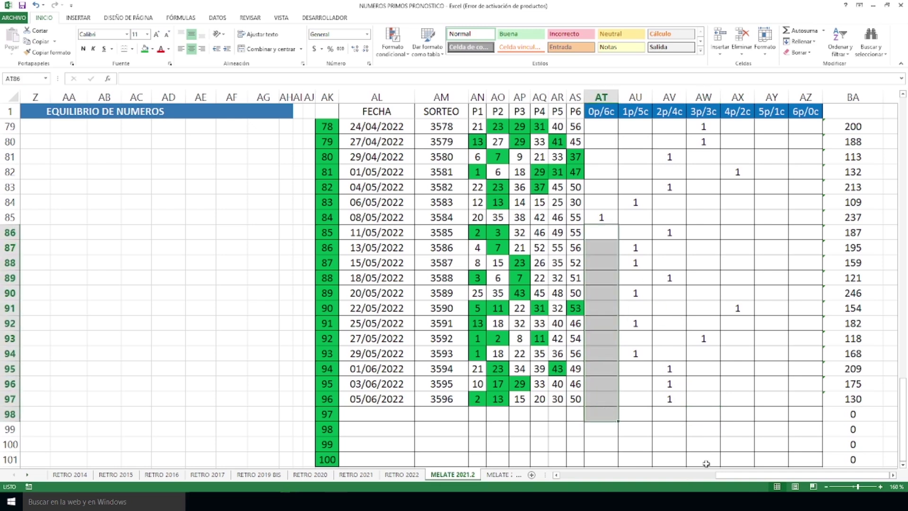
# - Find the EVITAR table below the theoretical percentages and go through the numbers to avoid in P1
pyautogui.scroll(6, 598, 330)
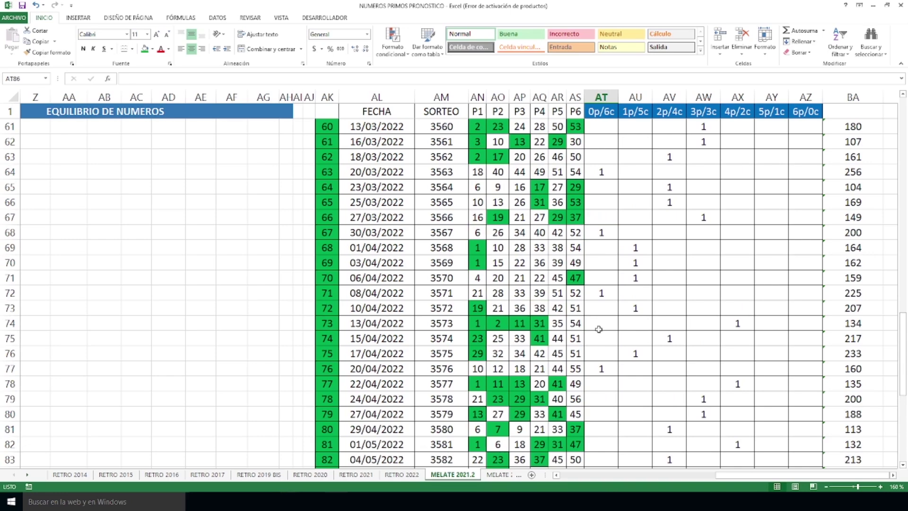
pyautogui.scroll(20, 599, 329)
pyautogui.moveTo(762, 474); pyautogui.dragTo(604, 483)
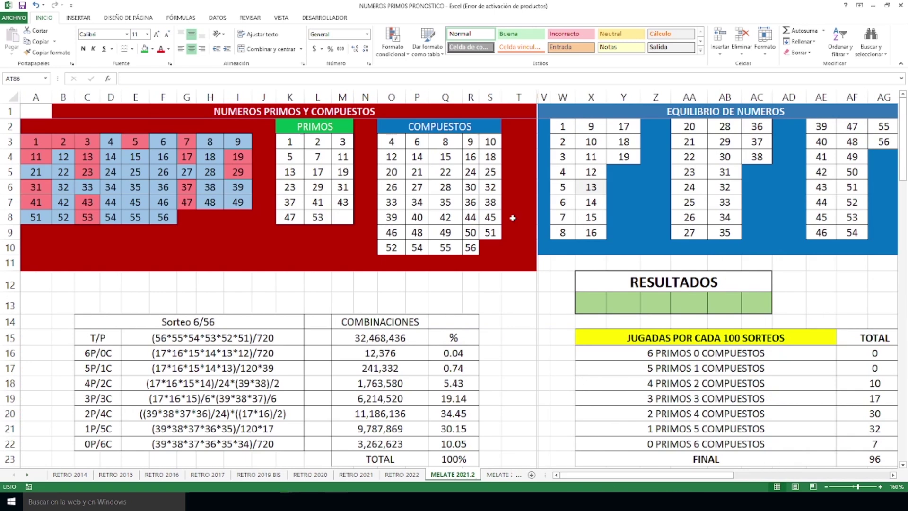
pyautogui.scroll(-6, 265, 274)
pyautogui.scroll(-2, 330, 239)
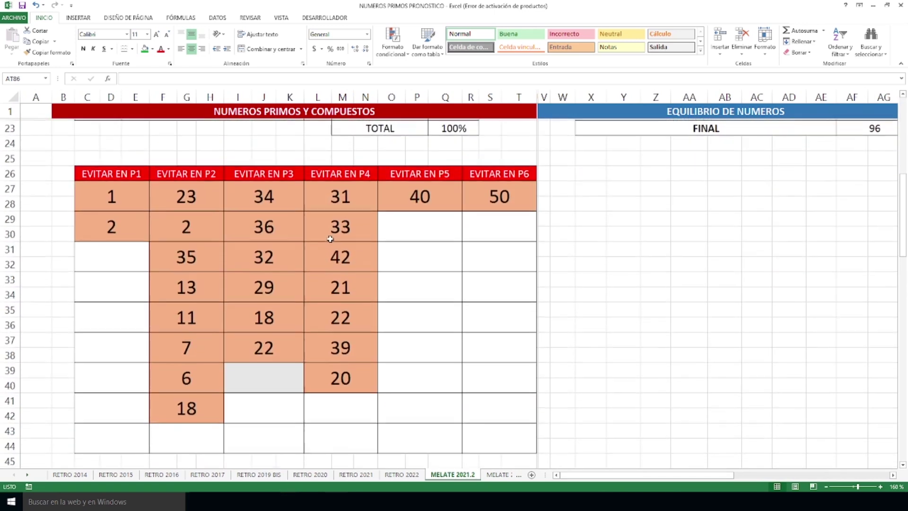
pyautogui.scroll(1, 330, 239)
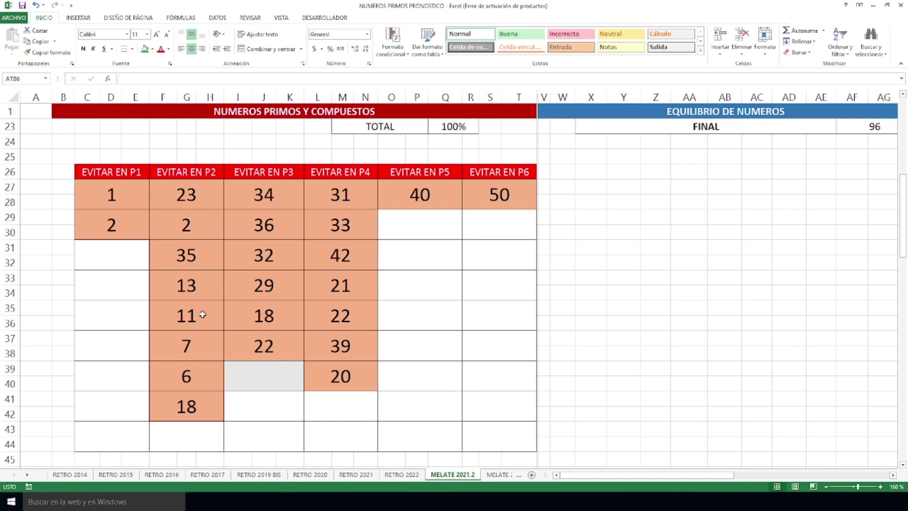
pyautogui.click(115, 196)
pyautogui.click(117, 225)
# - Go through the numbers listed under EVITAR EN P2, from the first entry to the last
pyautogui.click(208, 217)
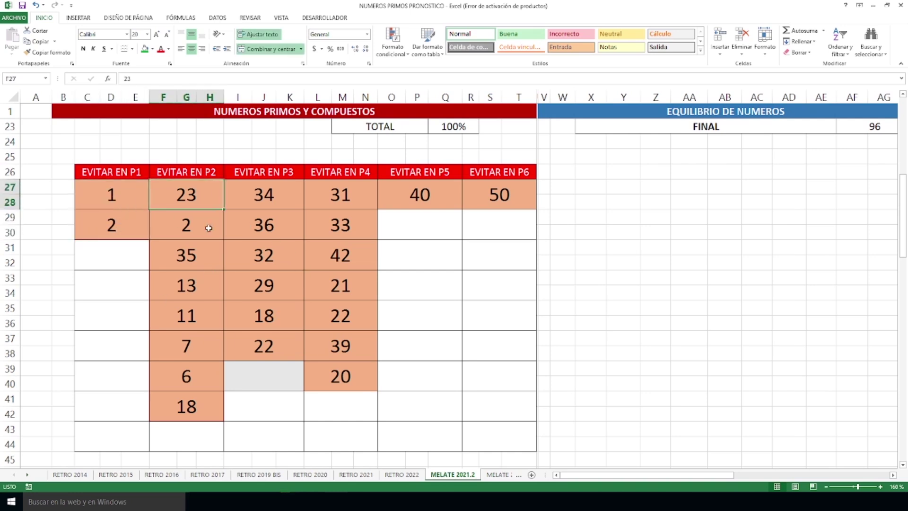
pyautogui.click(207, 255)
pyautogui.click(194, 286)
pyautogui.click(194, 321)
pyautogui.click(198, 356)
pyautogui.click(198, 375)
pyautogui.click(201, 406)
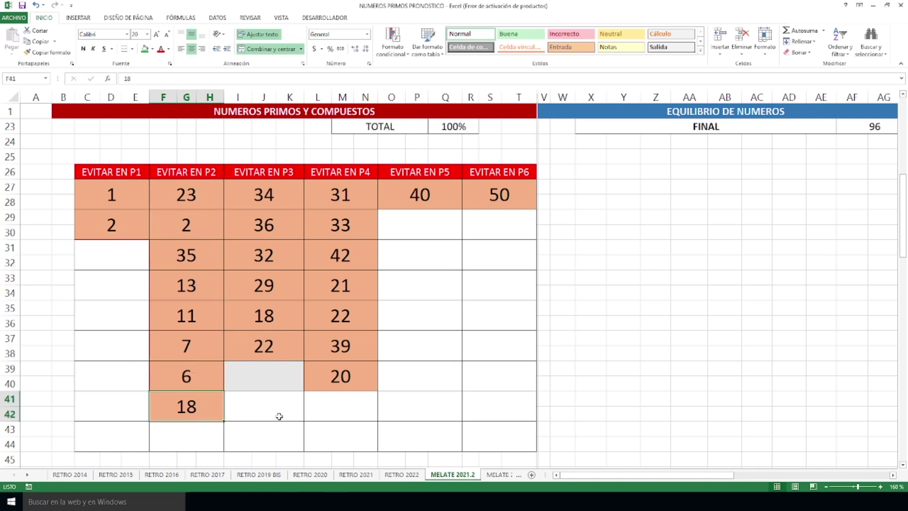
# - Go through the numbers listed under EVITAR EN P3, selecting each one in order
pyautogui.click(282, 196)
pyautogui.click(293, 227)
pyautogui.click(293, 259)
pyautogui.click(298, 285)
pyautogui.click(288, 315)
pyautogui.click(283, 351)
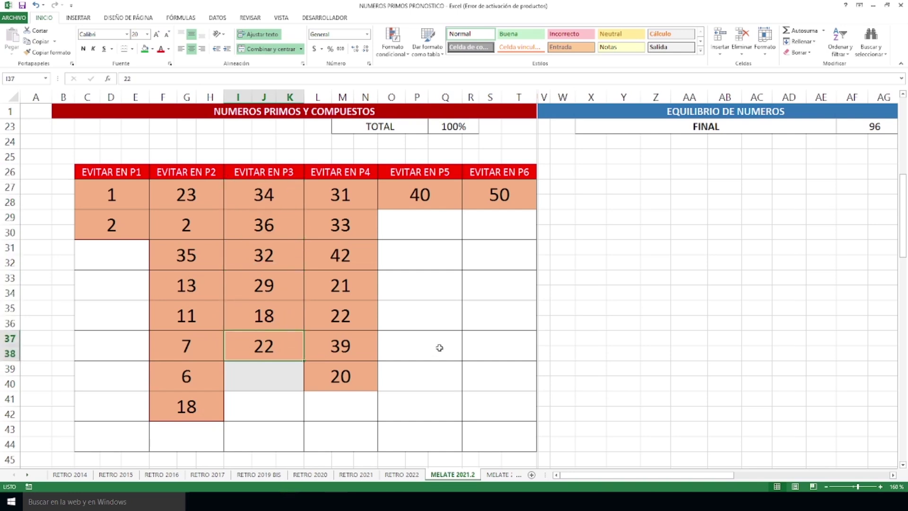
# - Go through the numbers to avoid in P4, P5 and P6, selecting each one in order
pyautogui.click(324, 204)
pyautogui.click(348, 227)
pyautogui.click(349, 259)
pyautogui.click(352, 282)
pyautogui.click(348, 314)
pyautogui.click(342, 347)
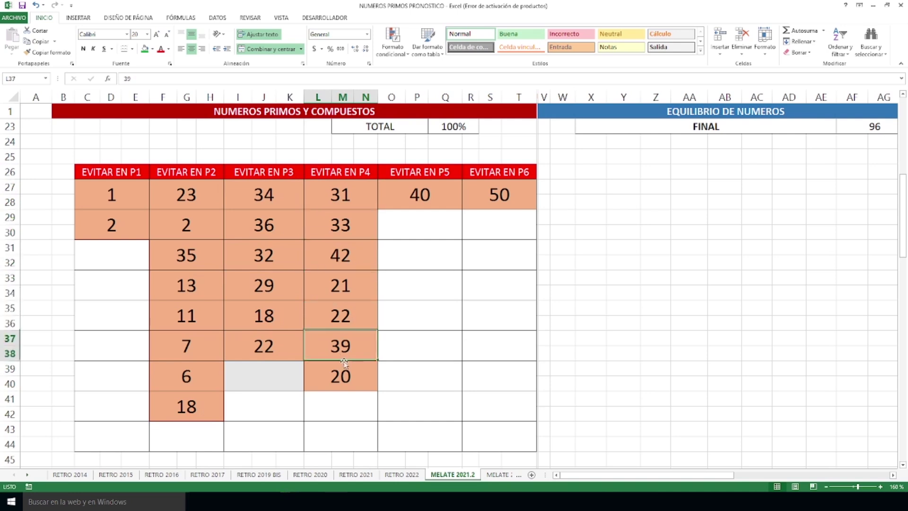
pyautogui.click(348, 375)
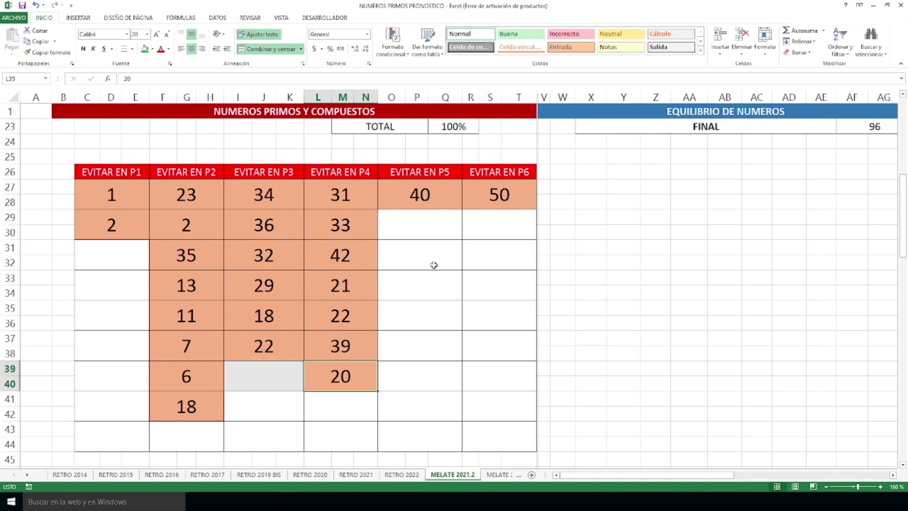
pyautogui.click(433, 195)
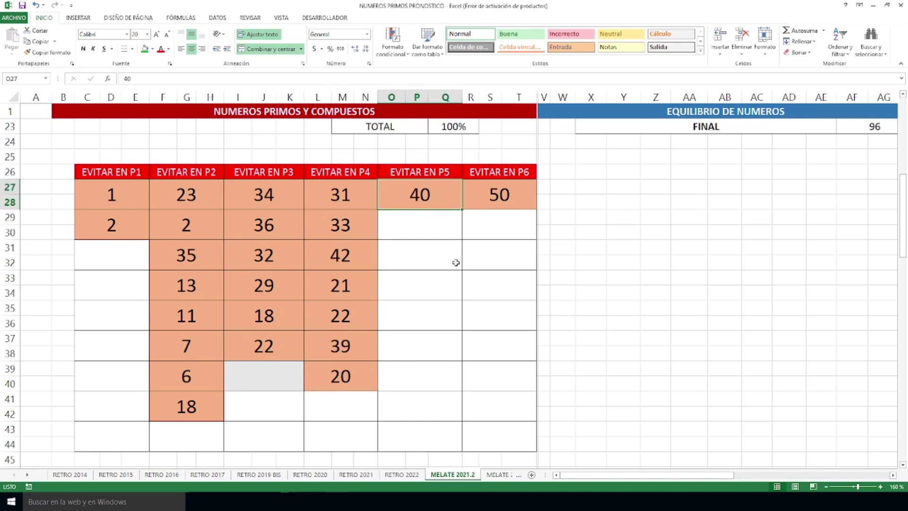
pyautogui.click(507, 199)
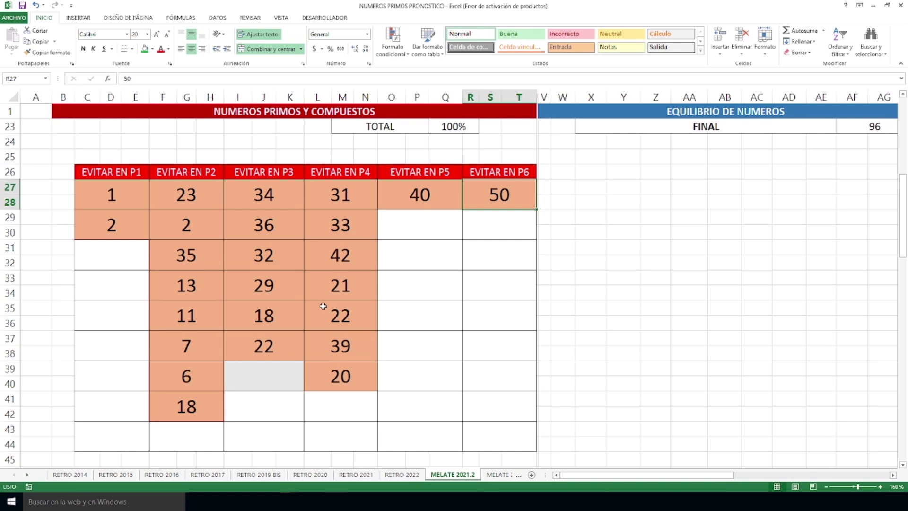
# - Examine the NÚMEROS COMBINABLES table at a larger zoom, selecting the primes 3, 5 and 11
pyautogui.scroll(-7, 324, 301)
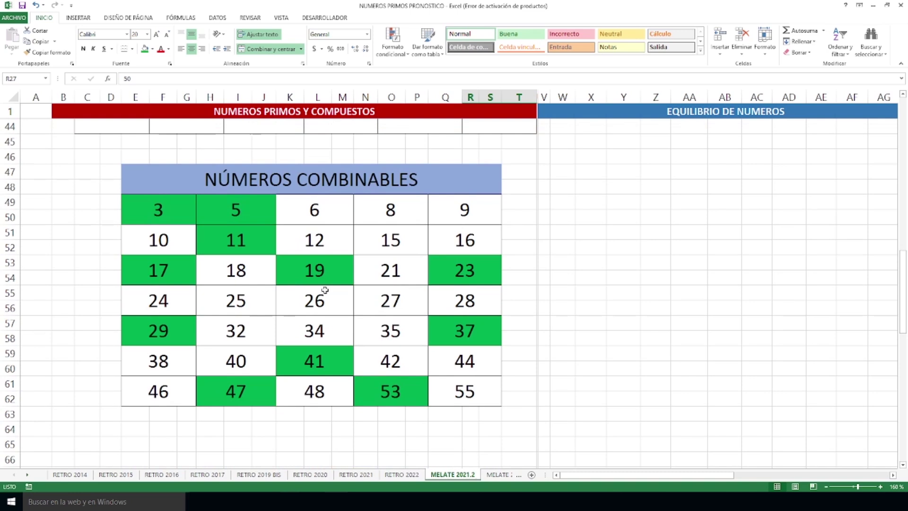
pyautogui.keyDown('ctrl'); pyautogui.scroll(1, 324, 290); pyautogui.keyUp('ctrl')
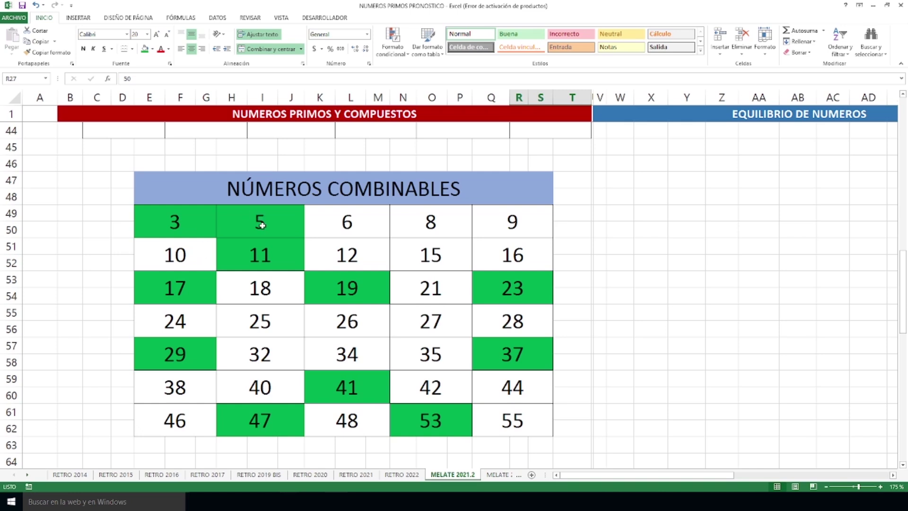
pyautogui.click(209, 221)
pyautogui.click(248, 228)
pyautogui.click(259, 262)
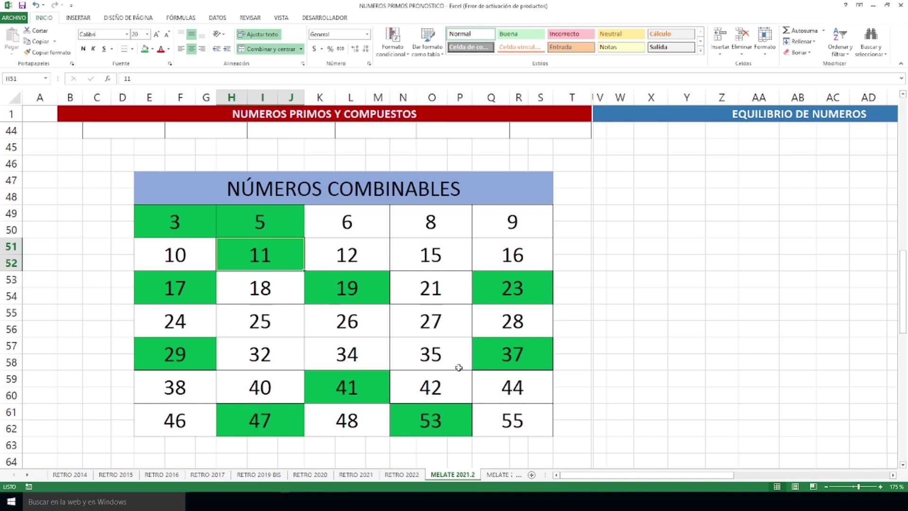
pyautogui.scroll(14, 506, 350)
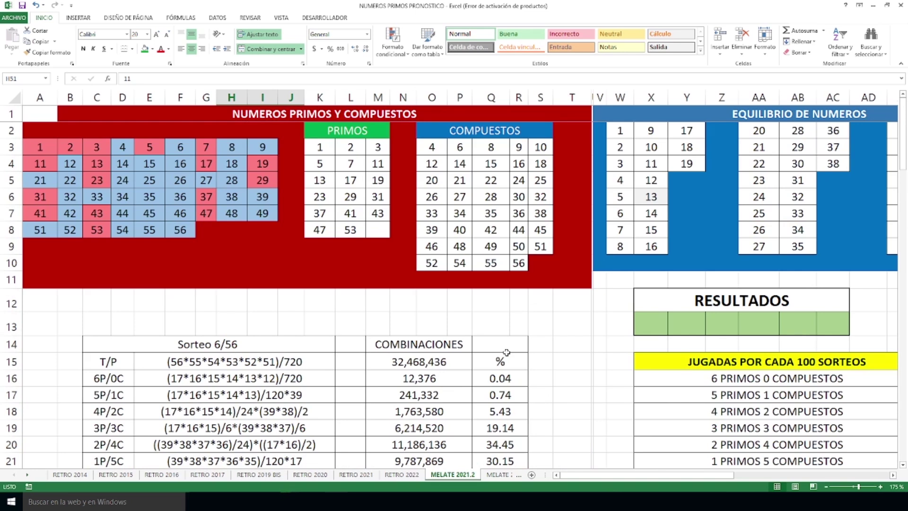
pyautogui.moveTo(629, 474); pyautogui.dragTo(794, 479)
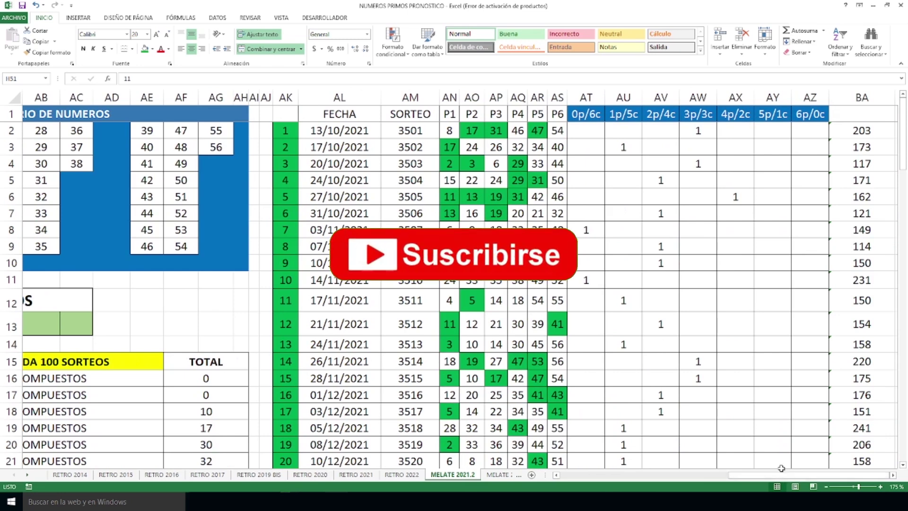
pyautogui.moveTo(789, 476); pyautogui.dragTo(657, 486)
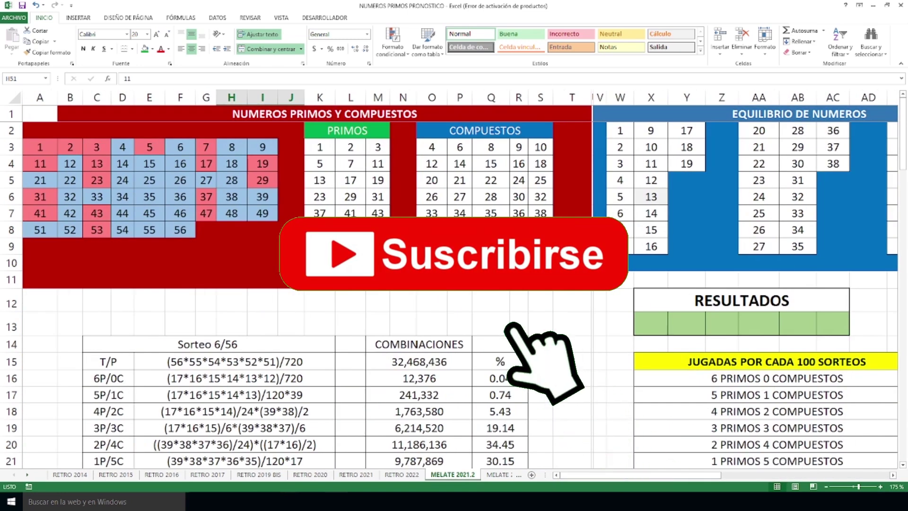